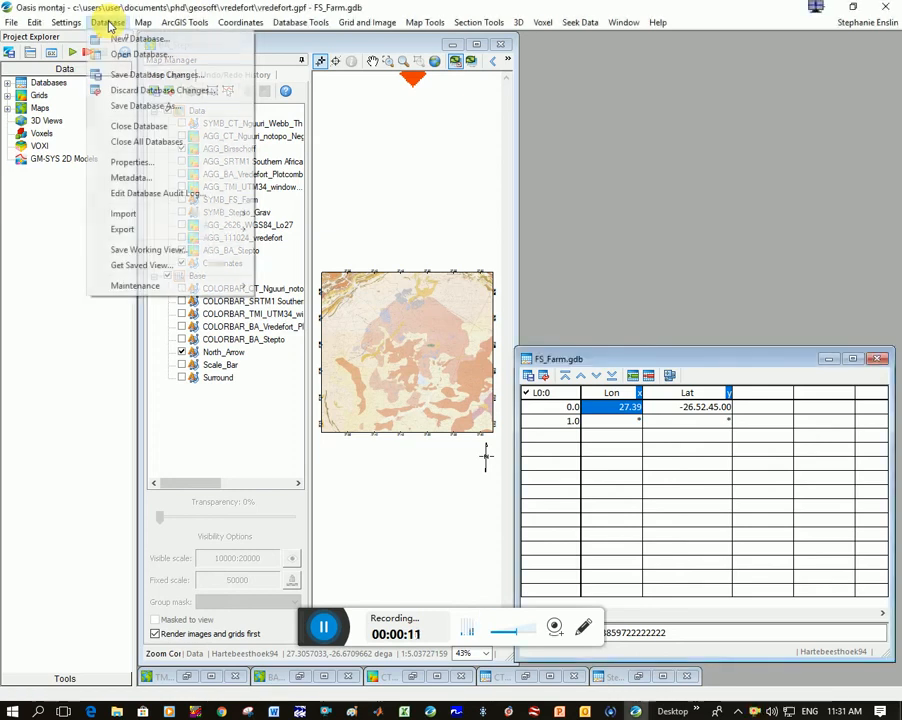
# - Create a new database named FS_Farm2.gdb and fit its window above the FS_Farm.gdb window
pyautogui.click(123, 40)
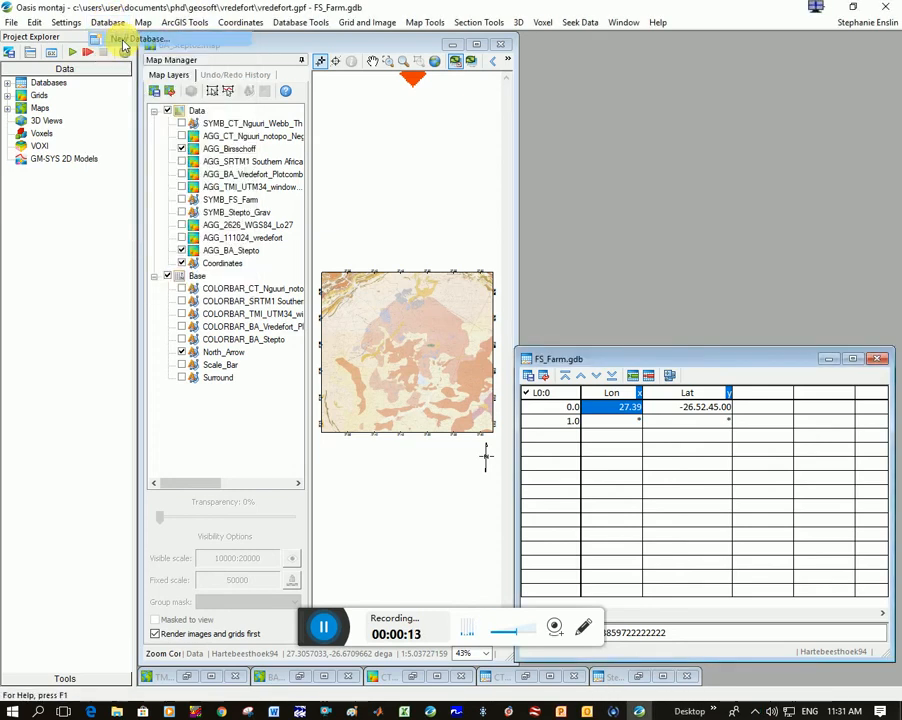
pyautogui.moveTo(508, 290); pyautogui.dragTo(655, 106)
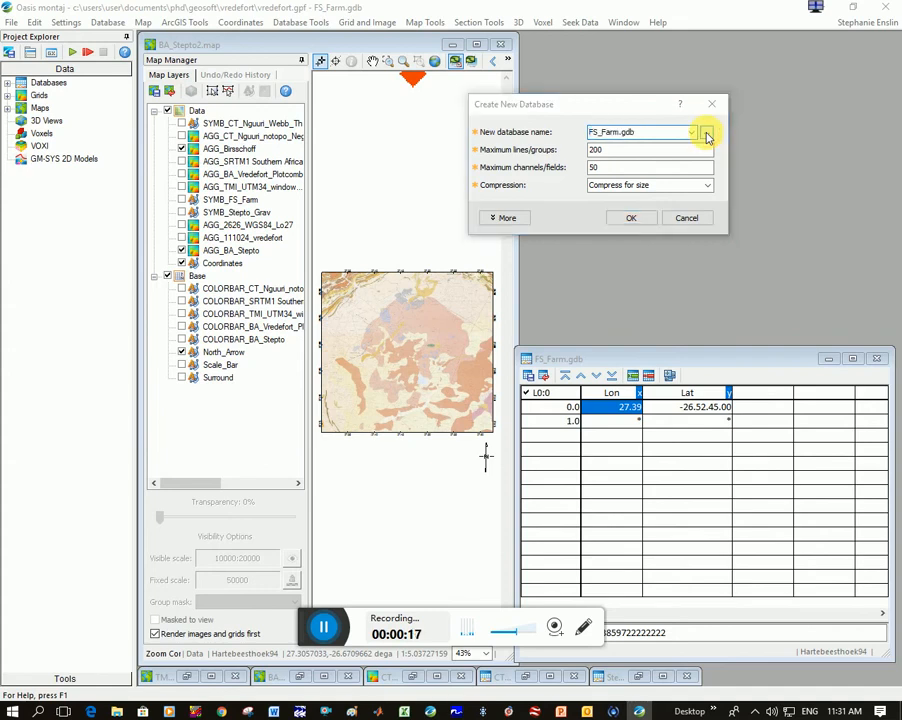
pyautogui.click(705, 134)
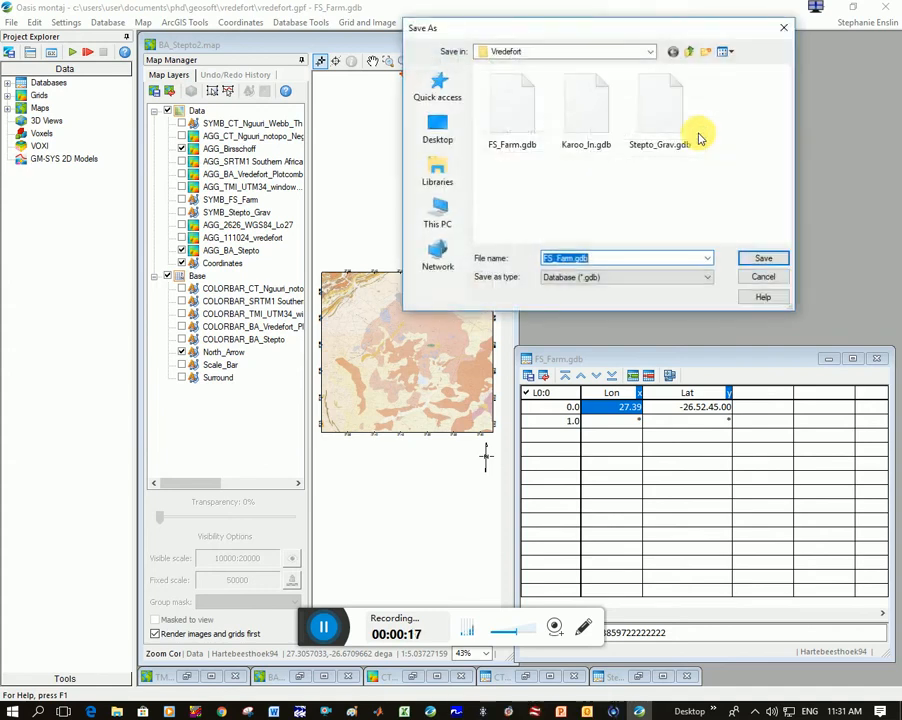
pyautogui.click(764, 277)
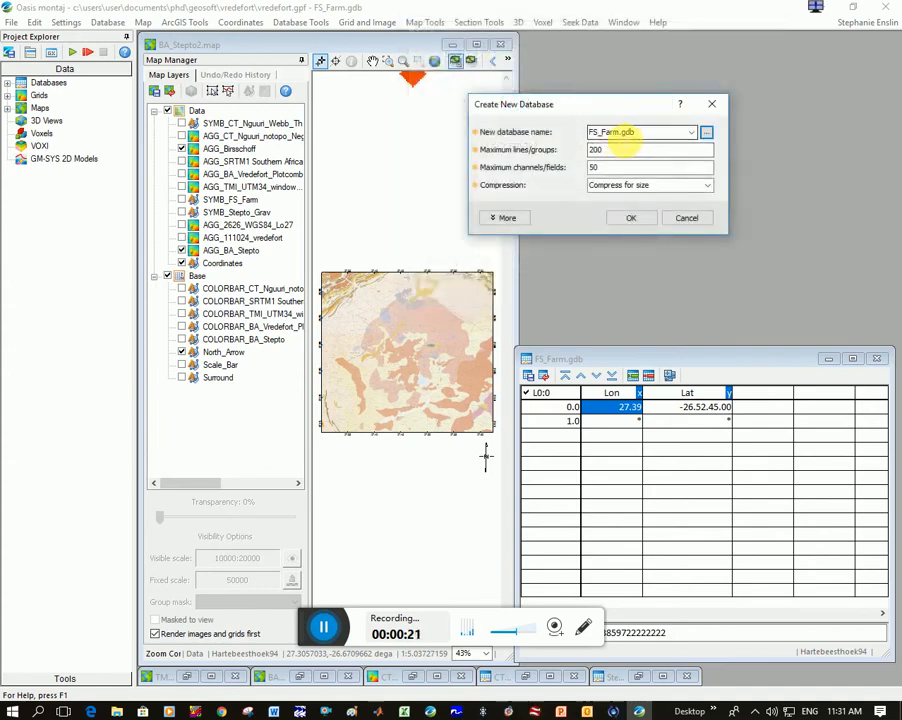
pyautogui.click(621, 140)
pyautogui.click(621, 132)
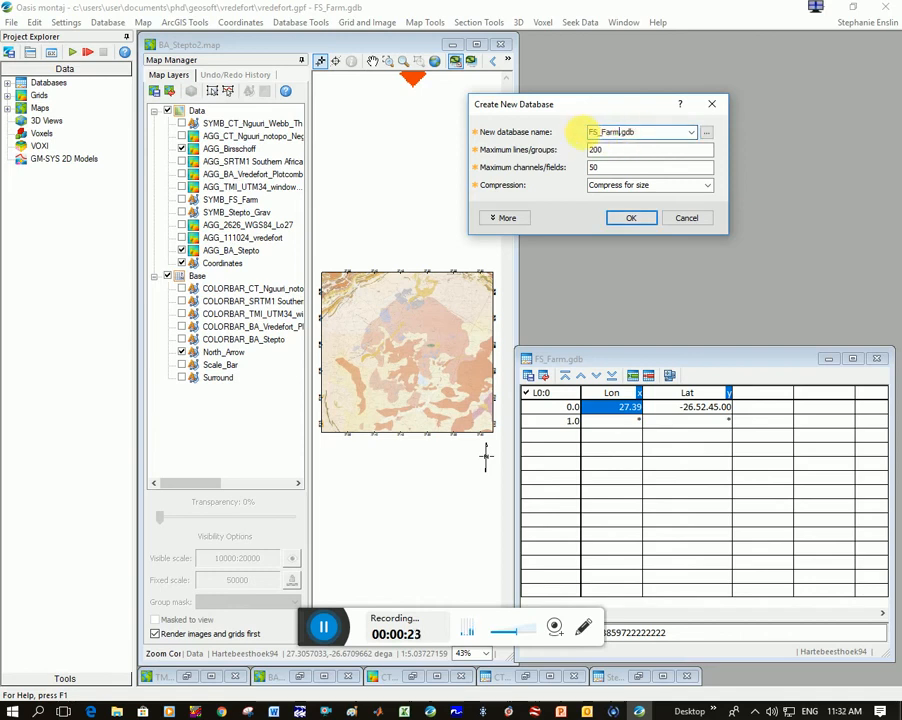
pyautogui.write('2')
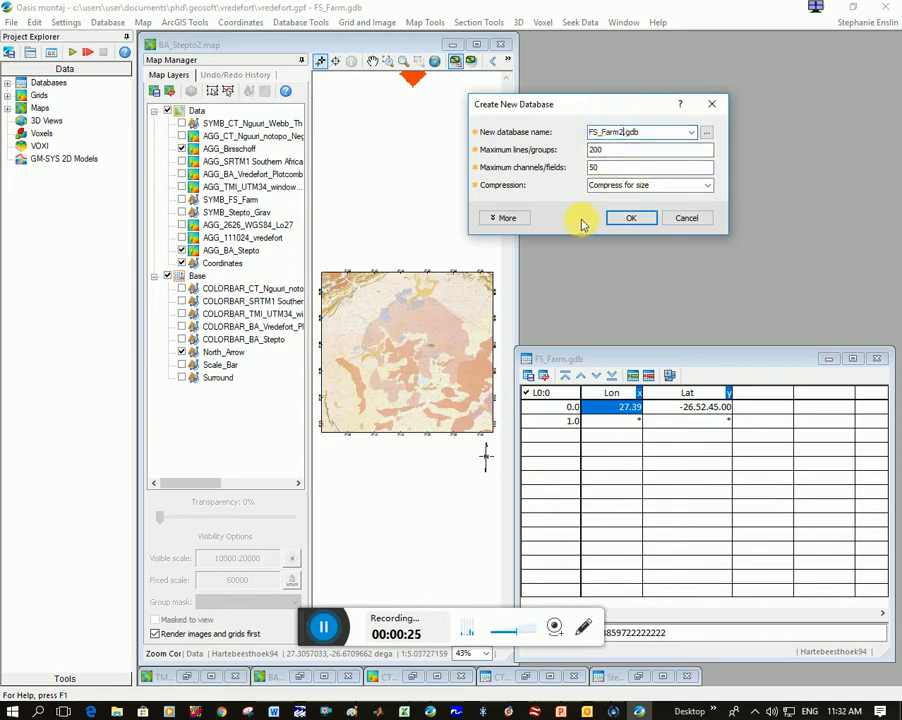
pyautogui.click(637, 220)
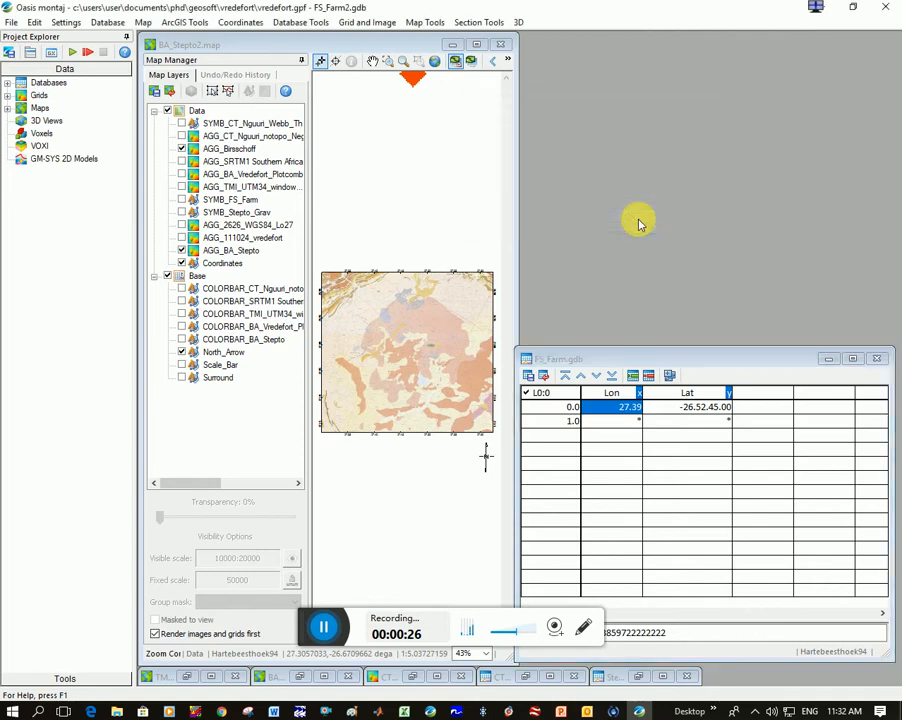
pyautogui.moveTo(468, 48); pyautogui.dragTo(650, 62)
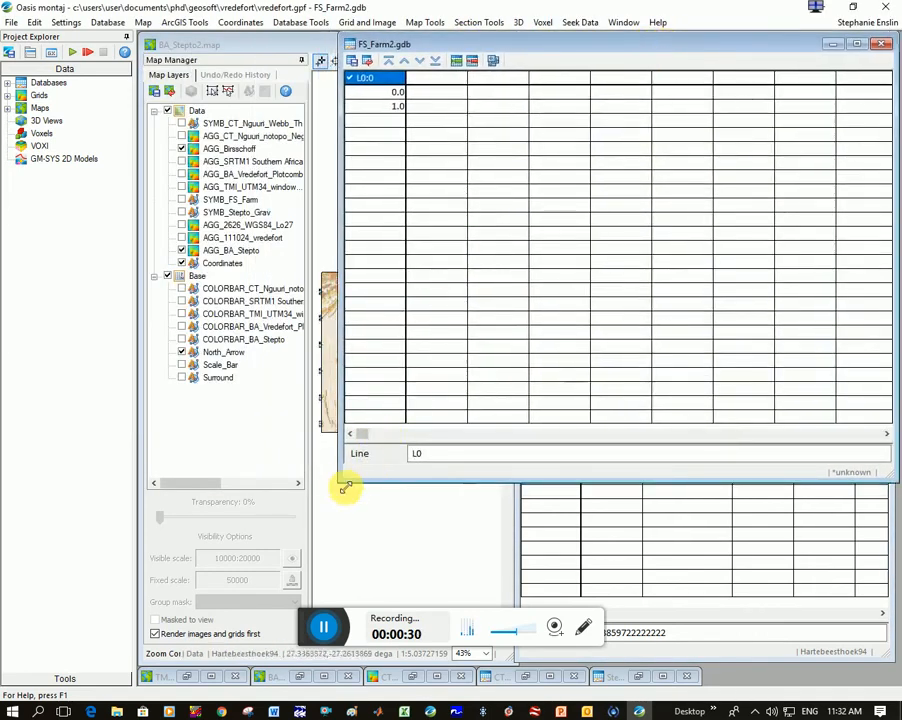
pyautogui.moveTo(343, 483); pyautogui.dragTo(524, 348)
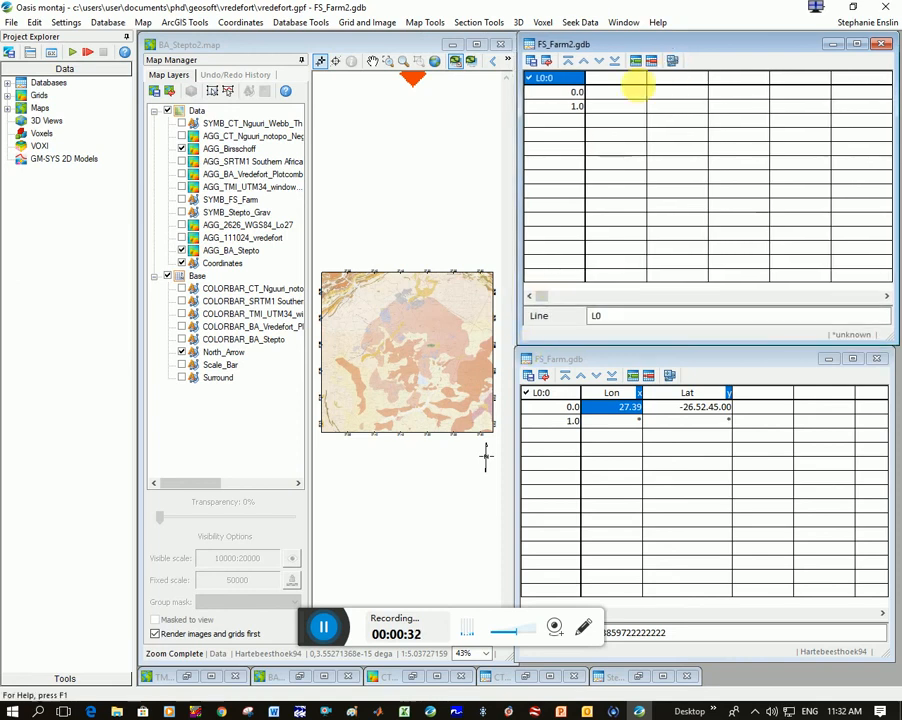
# - Add a channel named Lon to the first empty column of FS_Farm2.gdb with the default channel settings
pyautogui.click(609, 79)
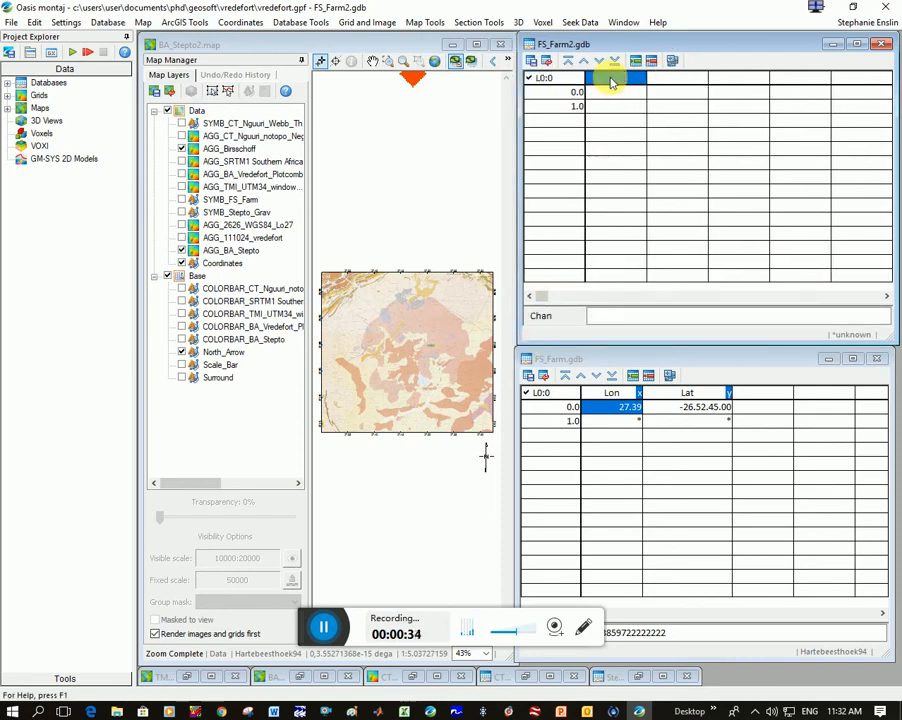
pyautogui.write('Lon')
pyautogui.press('Return')
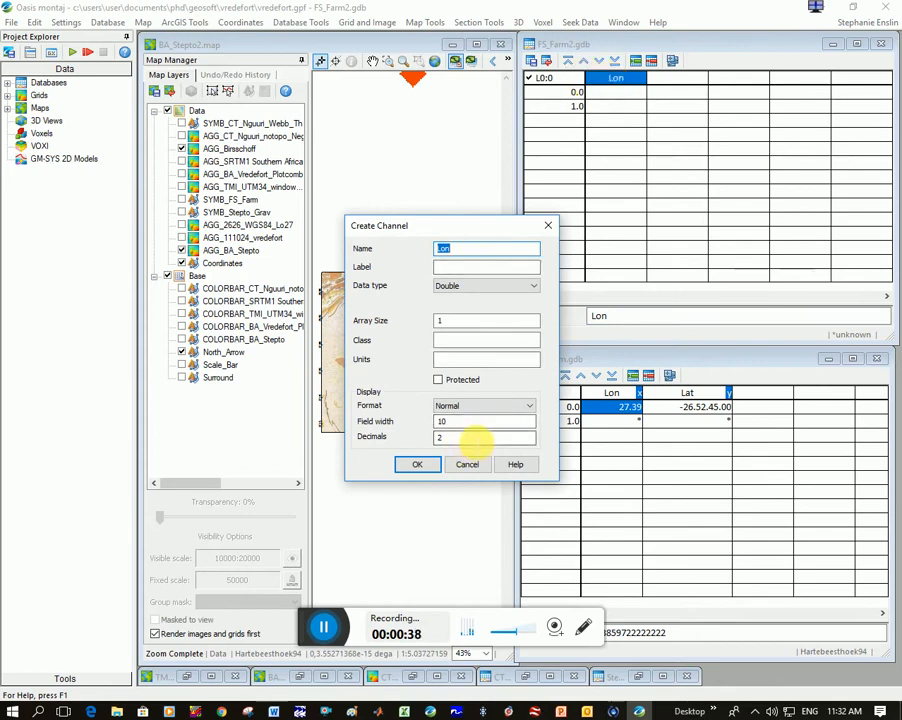
pyautogui.click(418, 464)
# - Add a channel named lat beside Lon, keeping the Normal display format and 2 decimals
pyautogui.write('L')
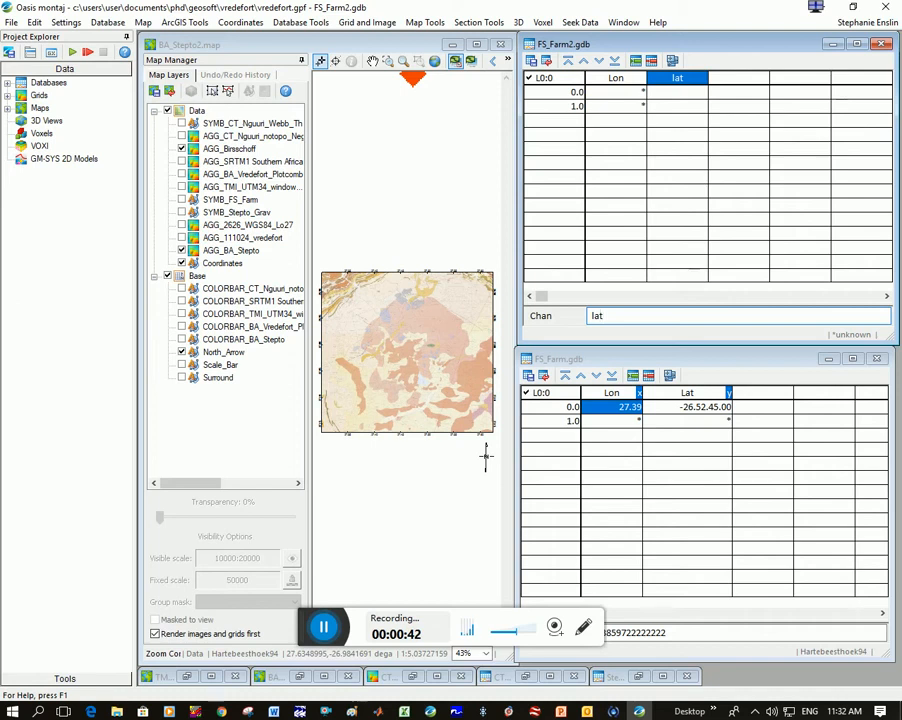
pyautogui.write('at')
pyautogui.press('Return')
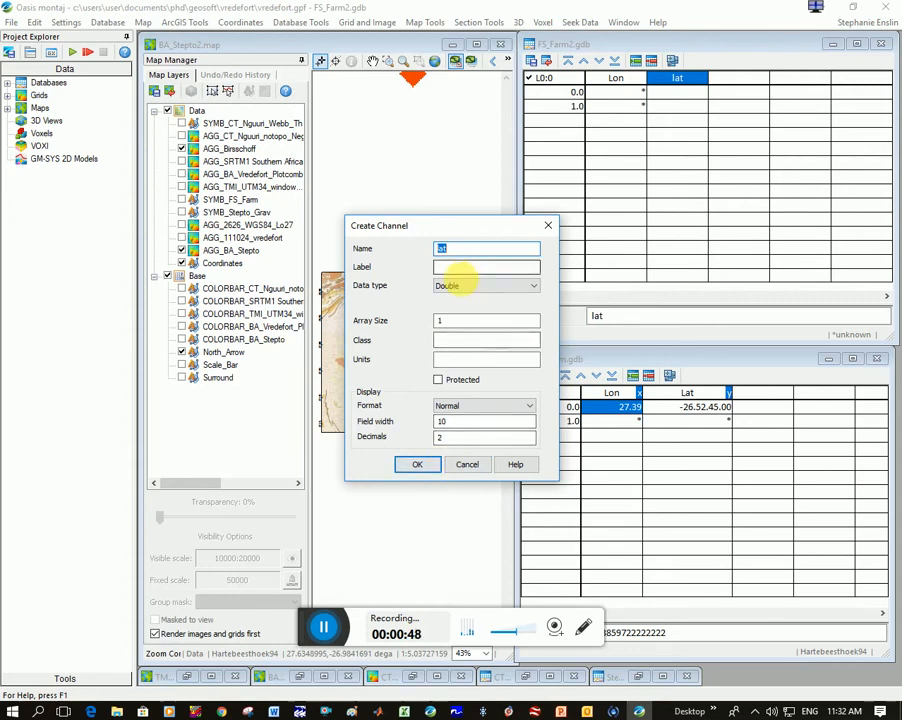
pyautogui.doubleClick(455, 438)
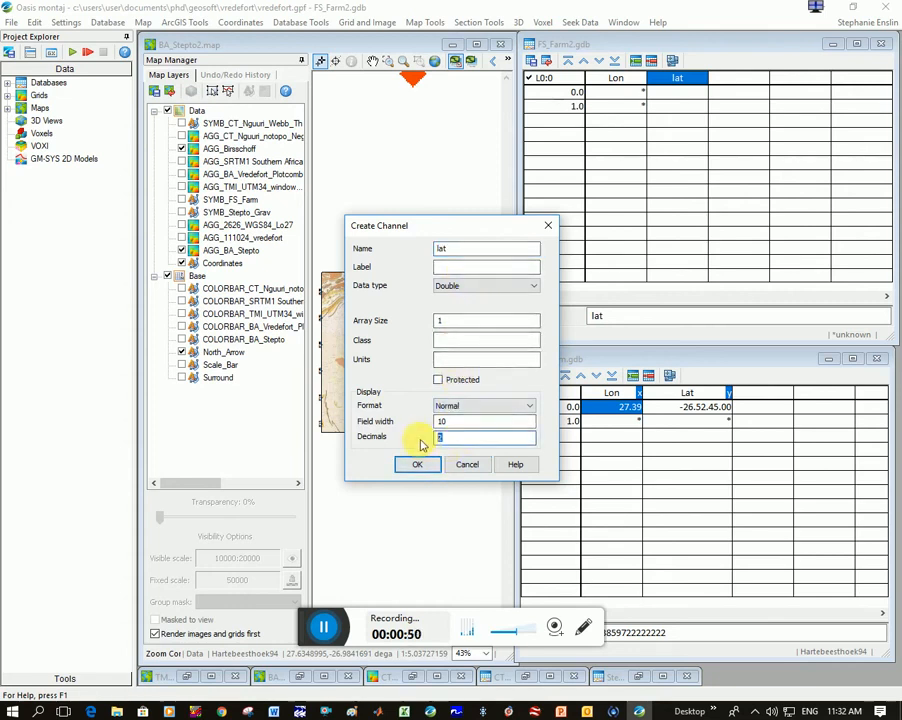
pyautogui.click(529, 406)
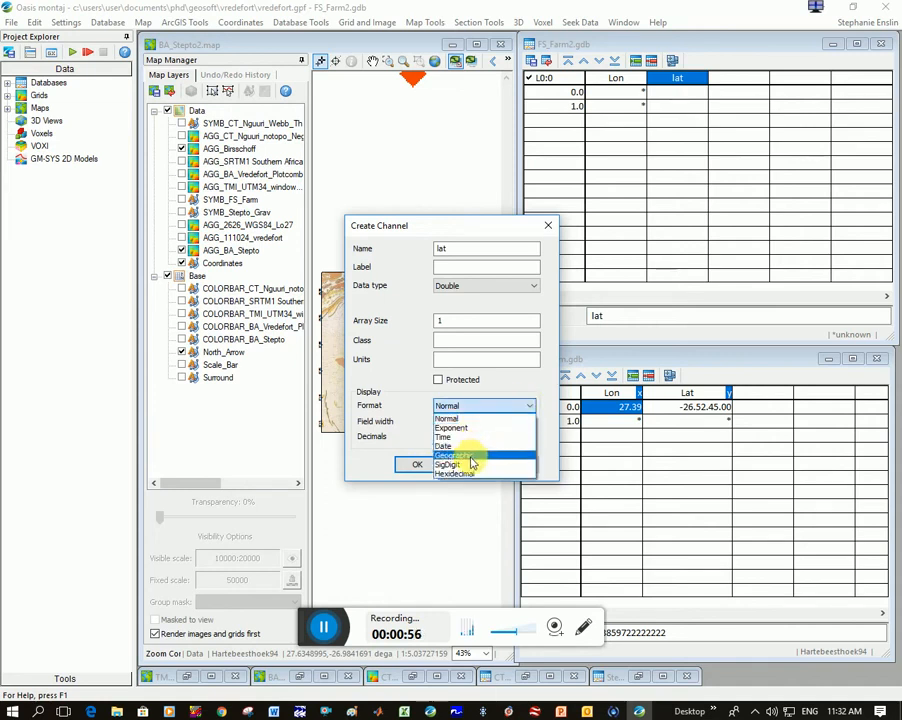
pyautogui.click(416, 418)
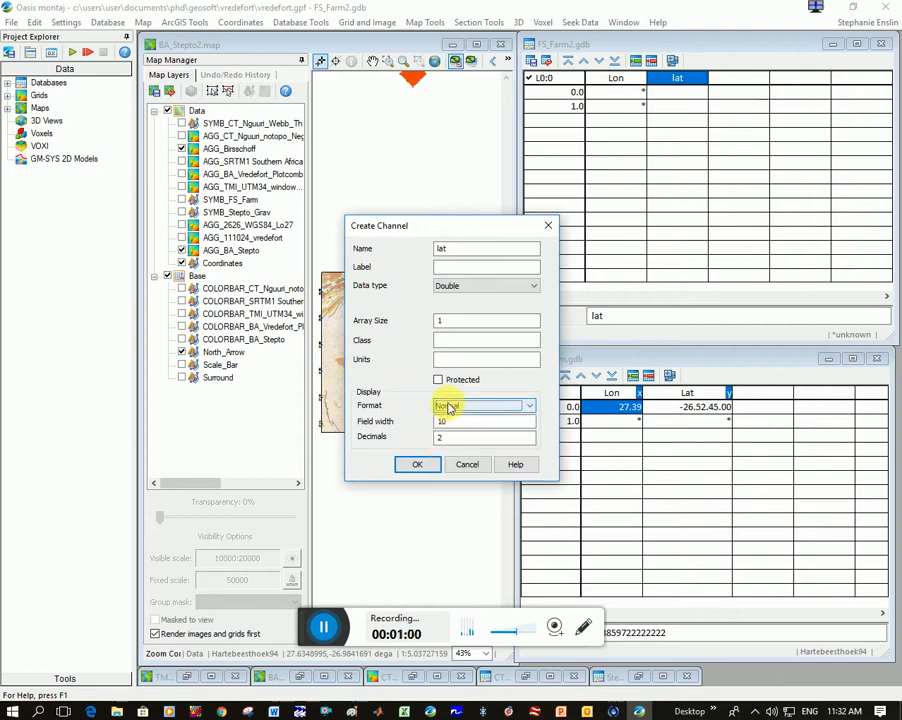
pyautogui.click(420, 466)
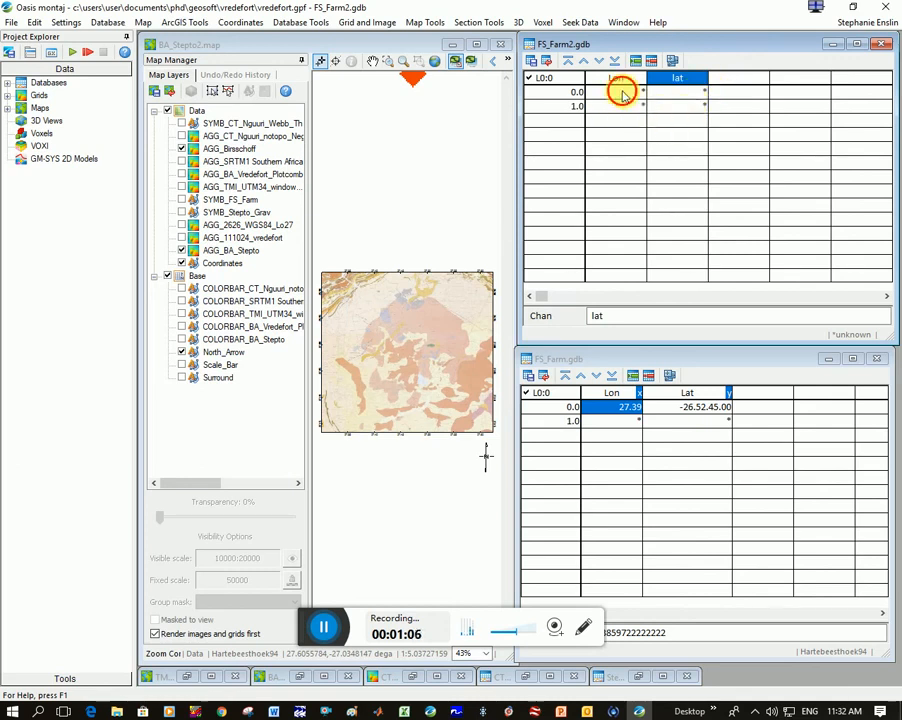
# - Enter 27.39 as the Lon value and -26.52 as the lat value in the first row of FS_Farm2.gdb
pyautogui.click(621, 93)
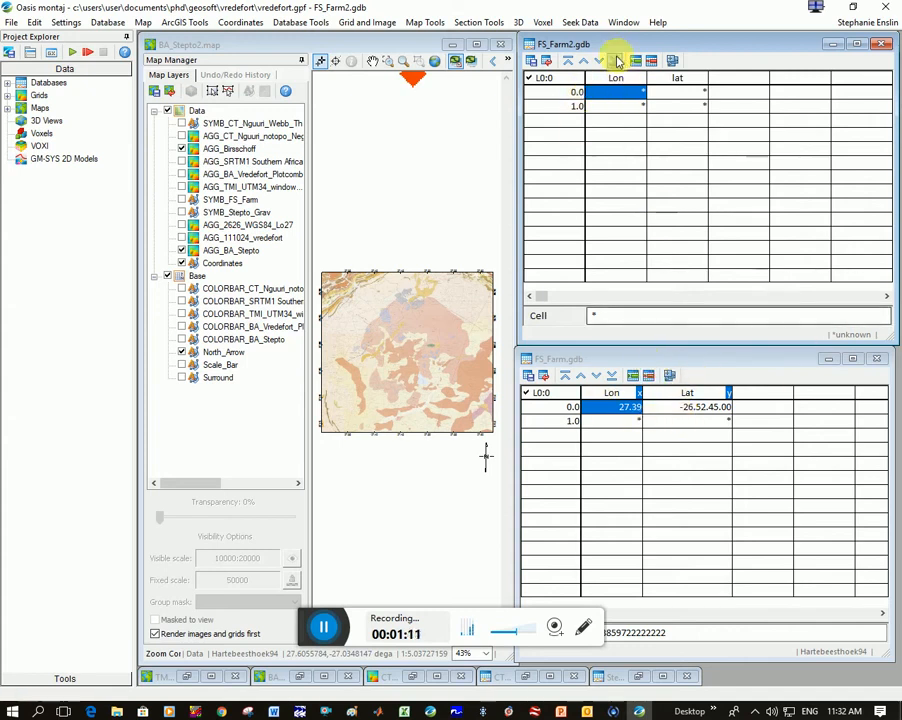
pyautogui.write('27.39')
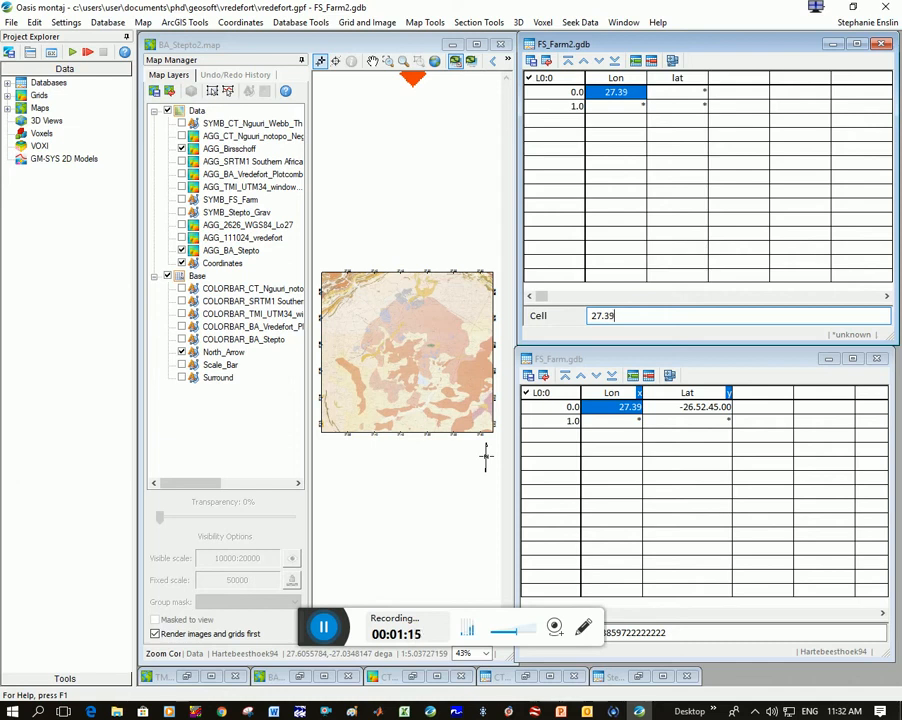
pyautogui.click(686, 92)
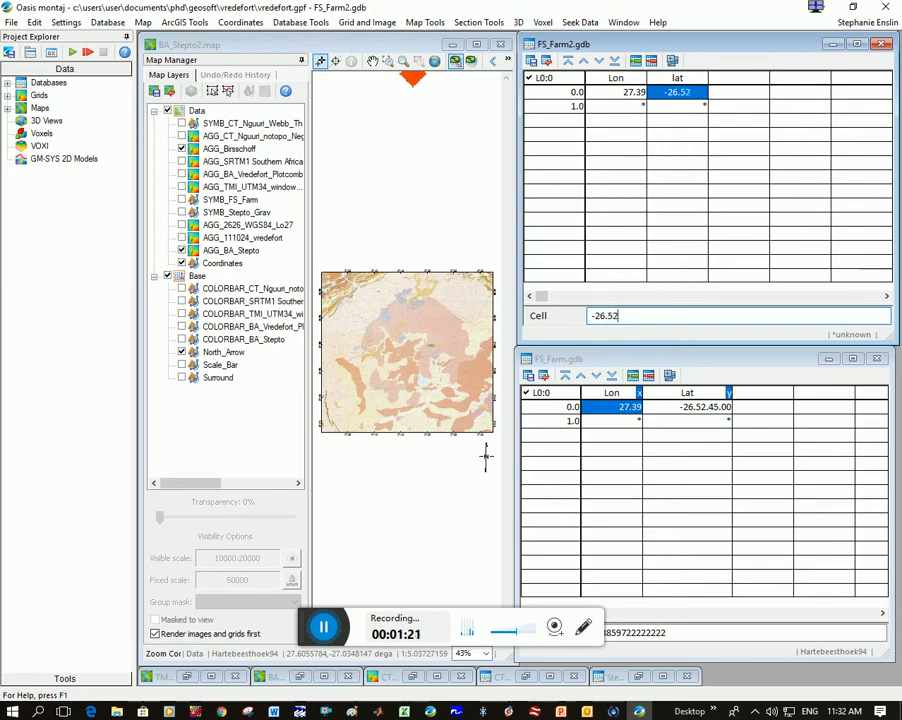
pyautogui.click(690, 95)
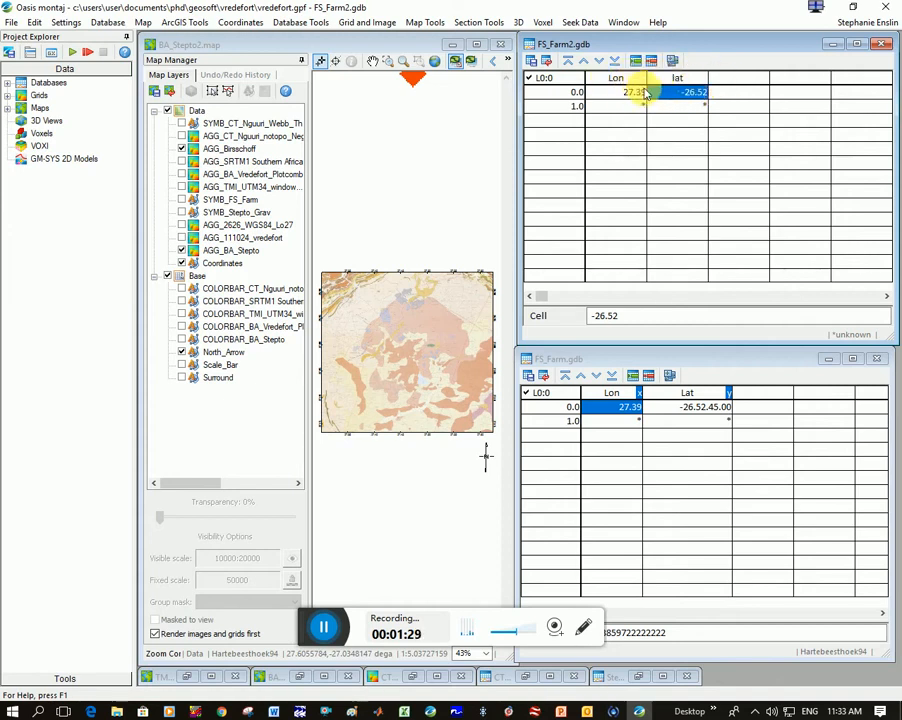
# - Set Lon as the X channel and lat as the Y channel for georeferencing, and proceed to their coordinate system settings
pyautogui.click(237, 24)
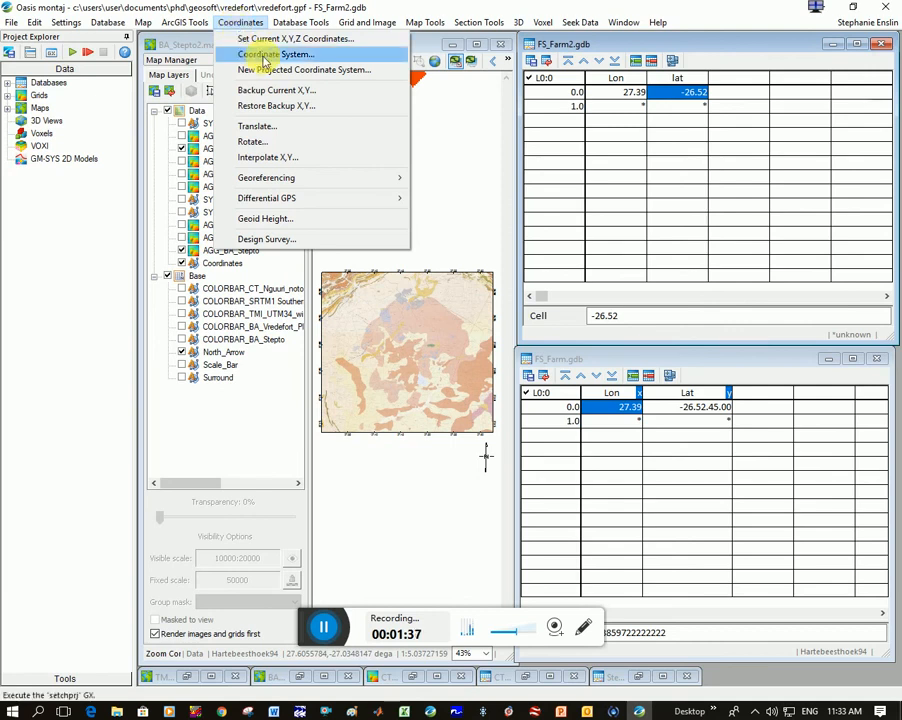
pyautogui.click(264, 56)
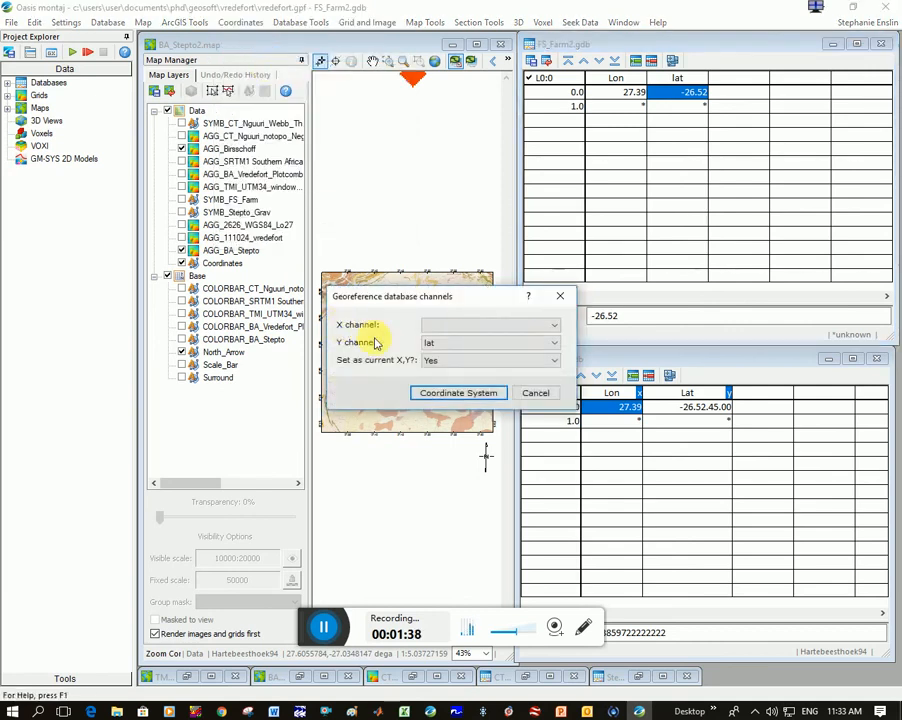
pyautogui.click(544, 325)
pyautogui.click(456, 347)
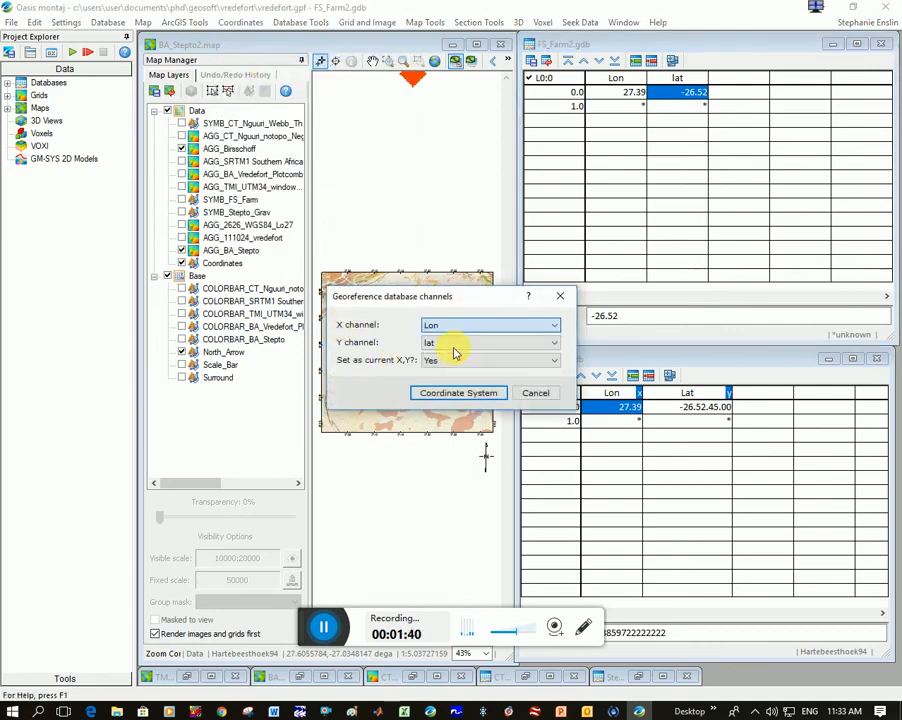
pyautogui.click(470, 396)
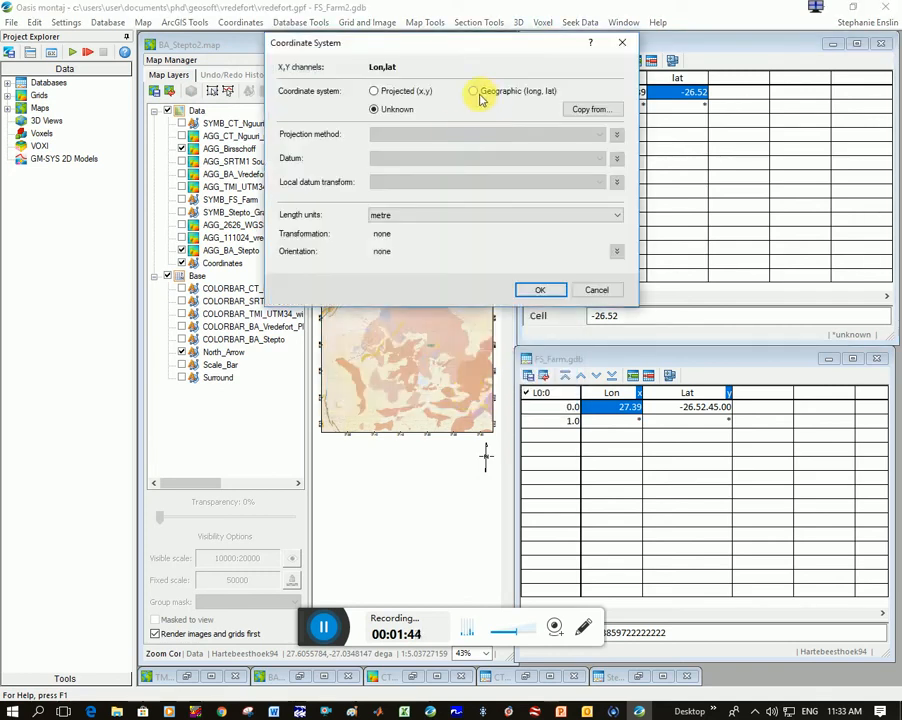
pyautogui.click(478, 95)
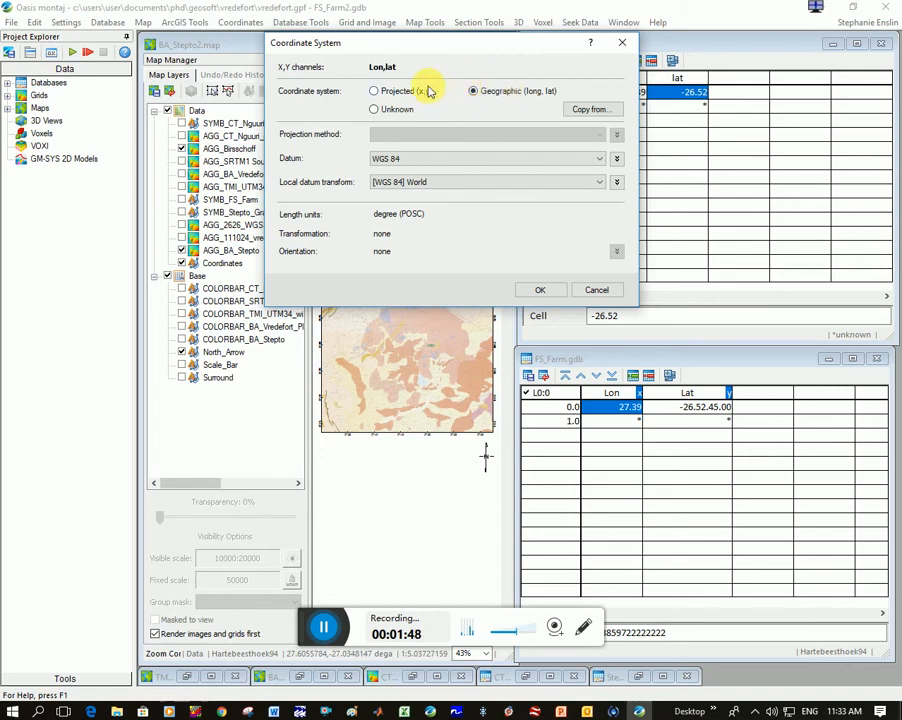
pyautogui.click(374, 93)
pyautogui.click(598, 136)
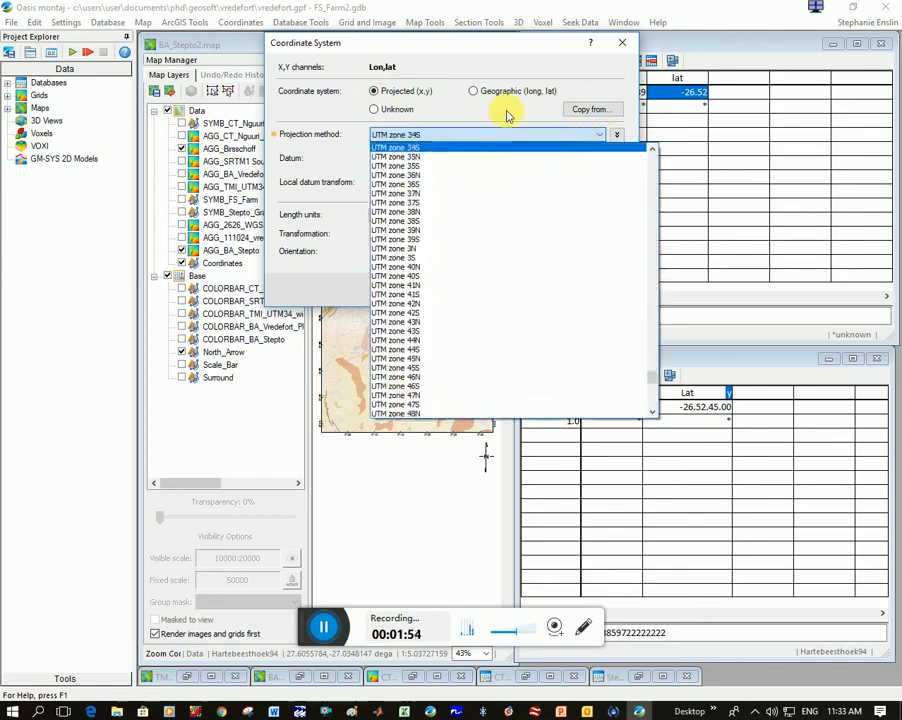
pyautogui.moveTo(656, 374); pyautogui.dragTo(662, 165)
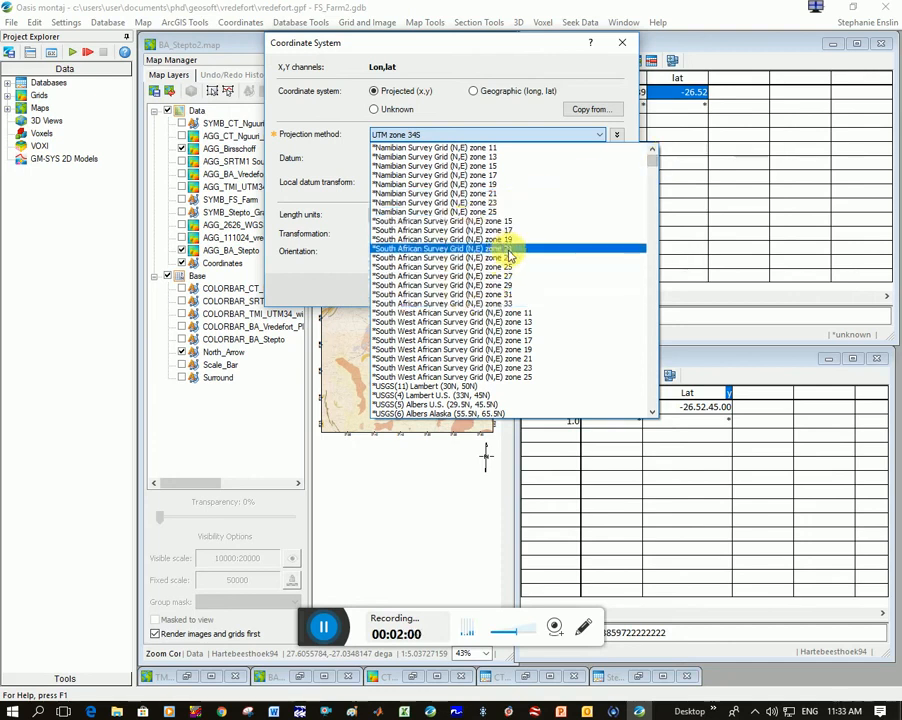
pyautogui.click(462, 98)
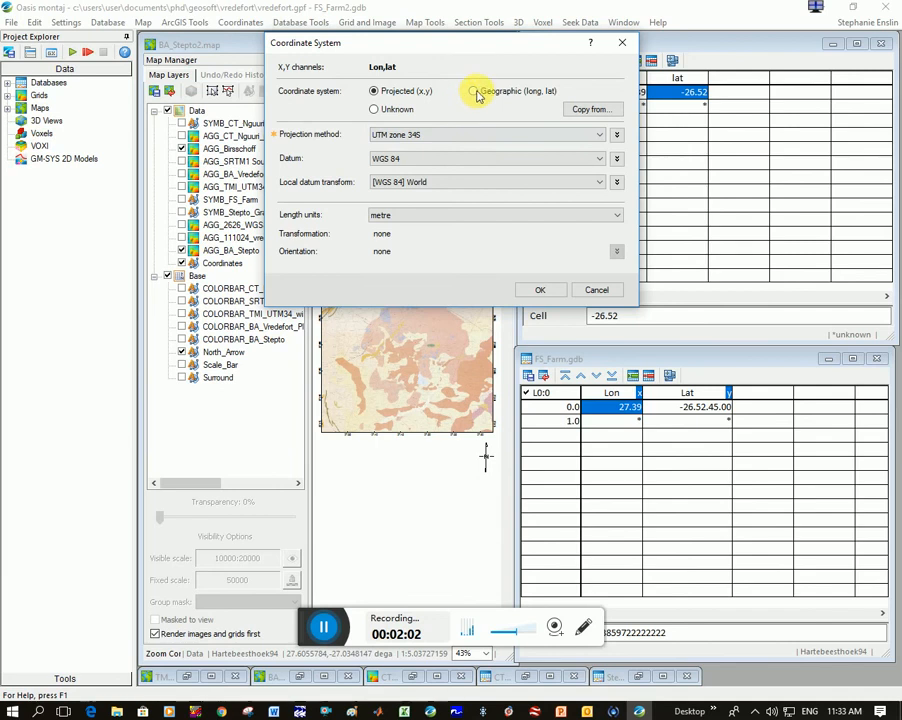
# - Assign the Geographic (long, lat) coordinate system with the WGS 84 datum to the Lon and lat channels
pyautogui.click(475, 91)
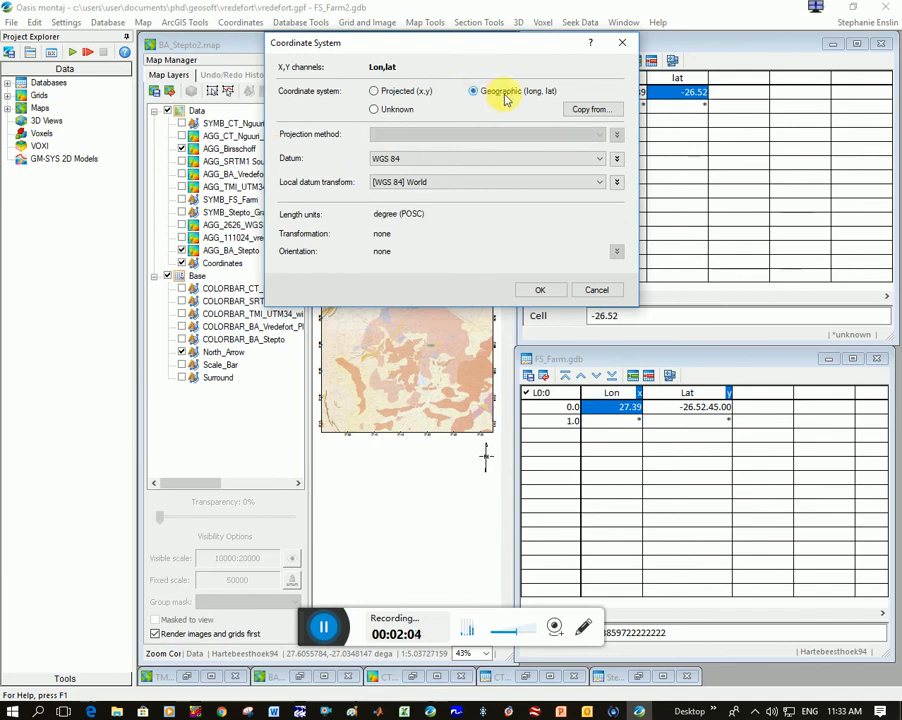
pyautogui.click(541, 290)
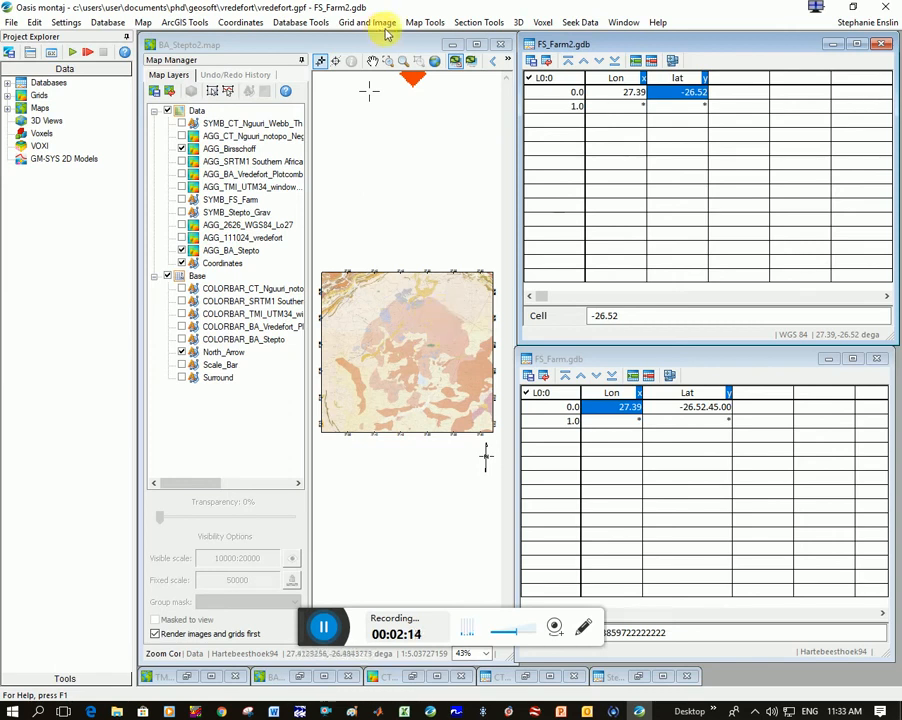
# - Create a location symbol plot of the FS_Farm2 point on the map, using Lon as the mask channel and a black line colour
pyautogui.click(418, 22)
pyautogui.moveTo(522, 226)
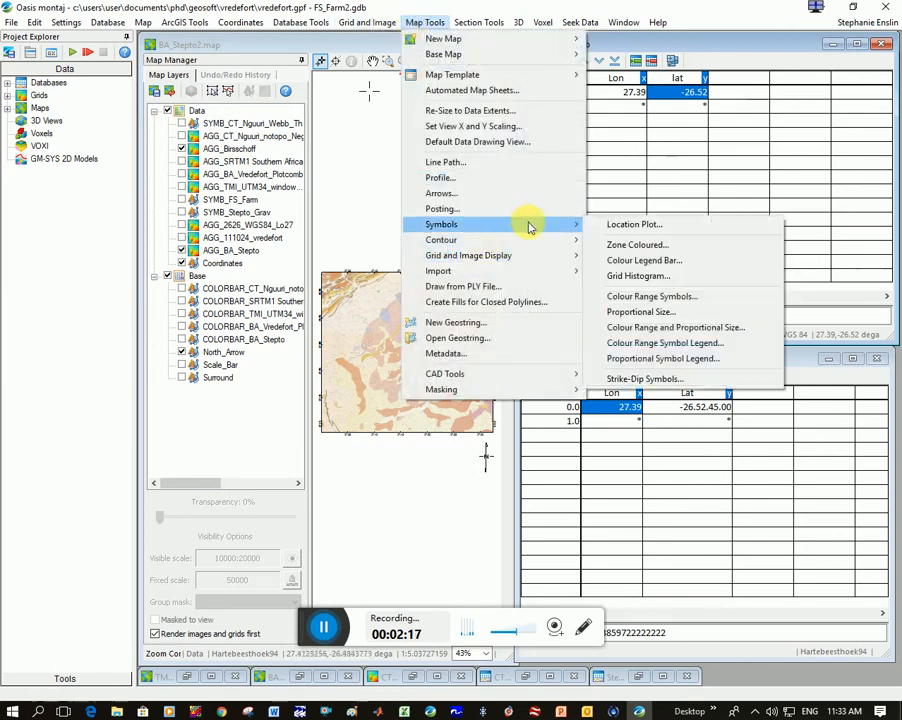
pyautogui.click(619, 224)
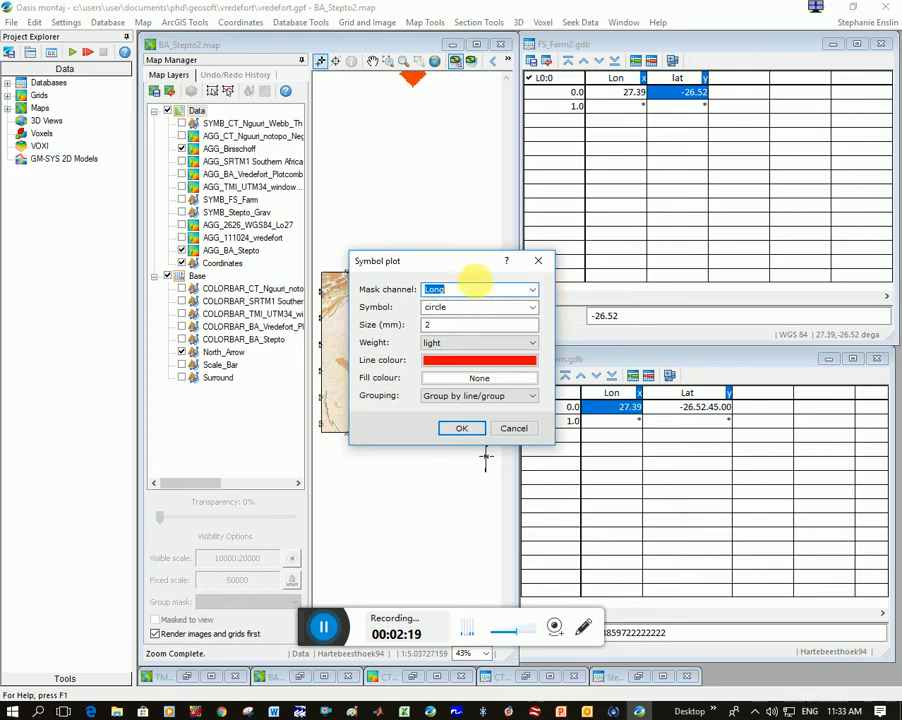
pyautogui.click(535, 289)
pyautogui.click(468, 300)
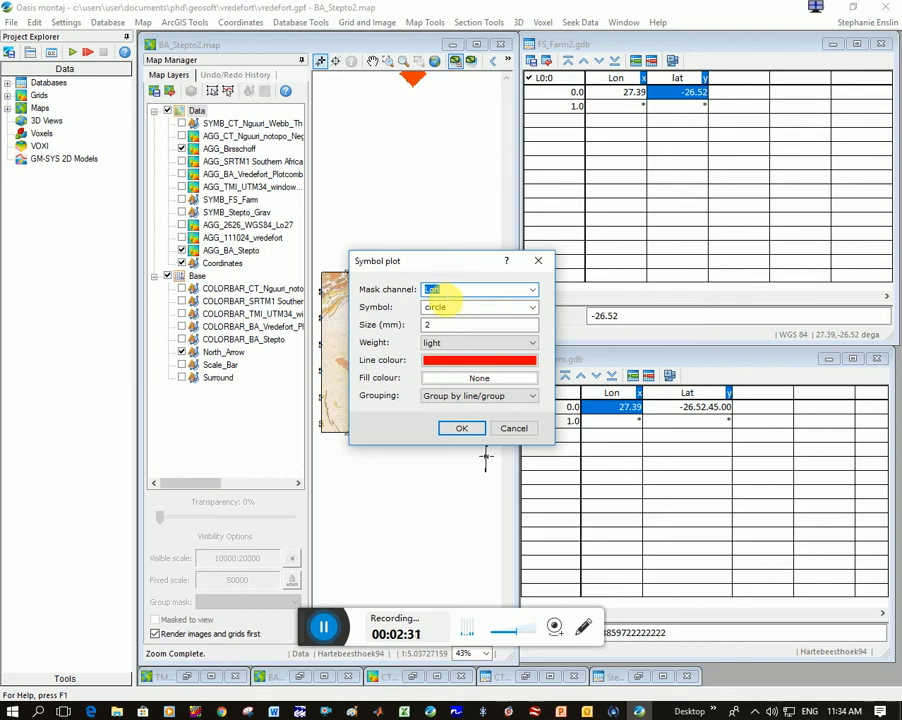
pyautogui.click(472, 360)
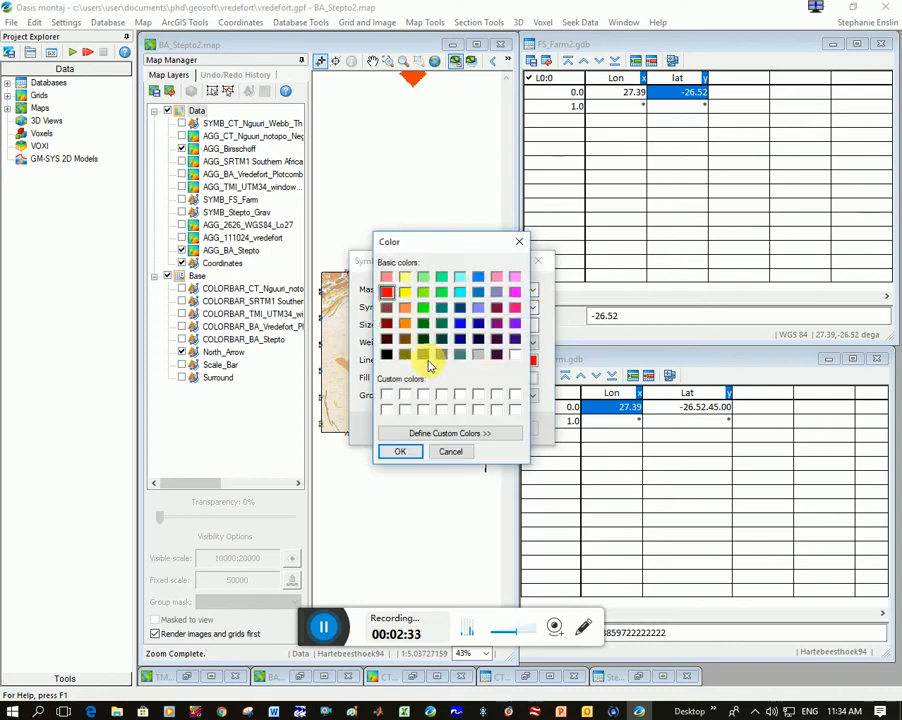
pyautogui.click(386, 355)
pyautogui.click(400, 450)
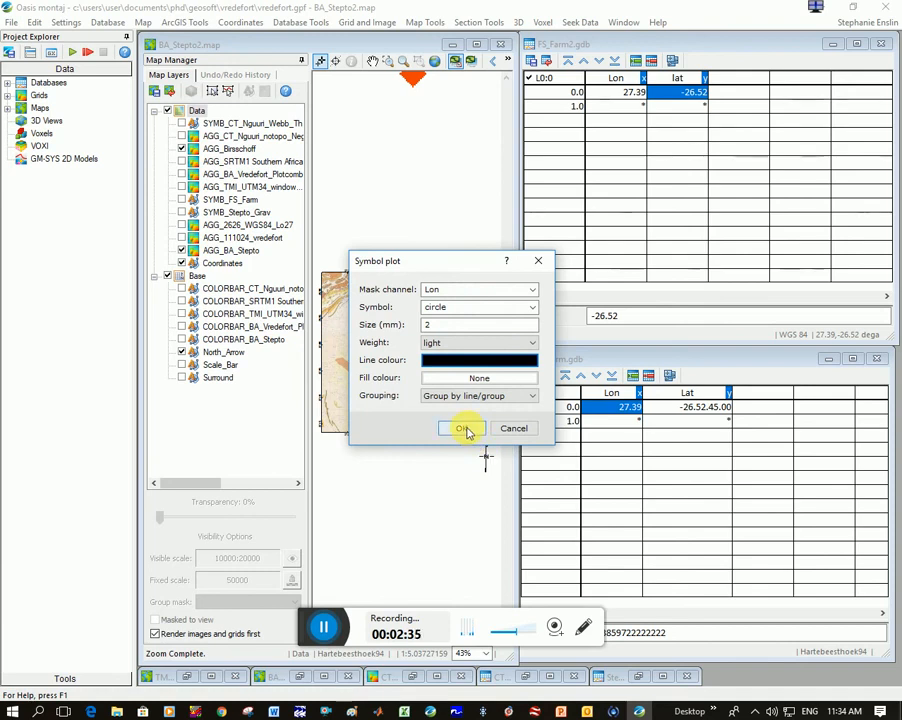
pyautogui.click(464, 428)
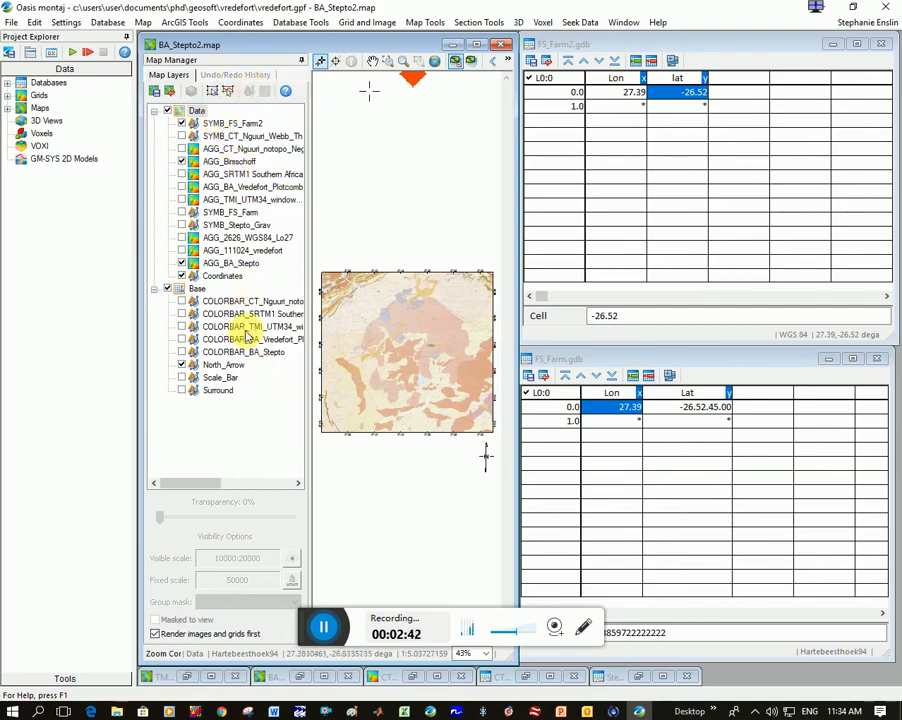
# - Compare where the SYMB_FS_Farm2 and SYMB_FS_Farm symbol layers are located on the map
pyautogui.click(230, 127)
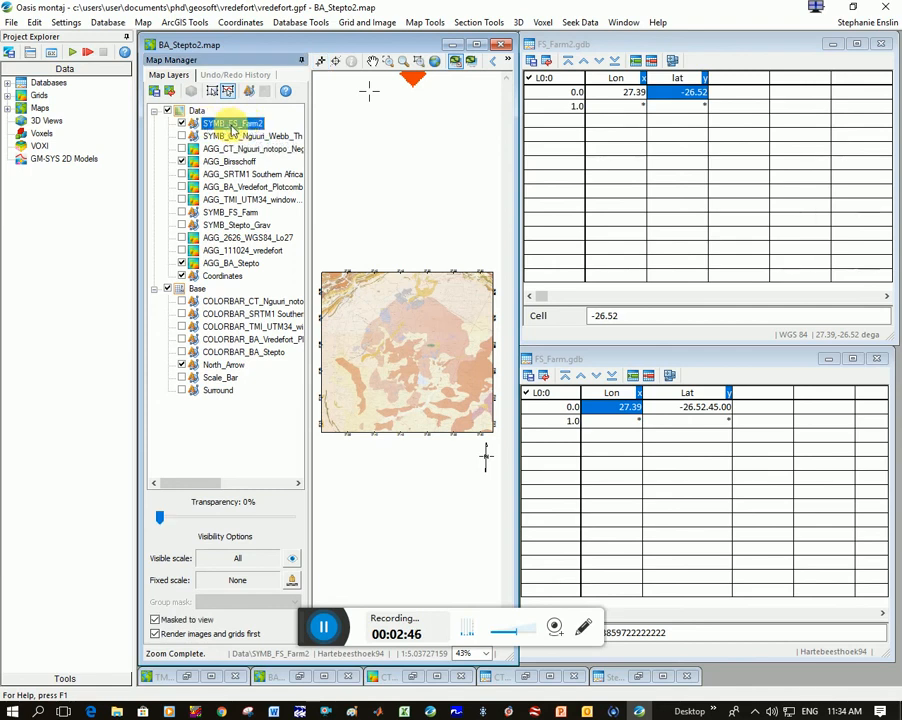
pyautogui.click(234, 148)
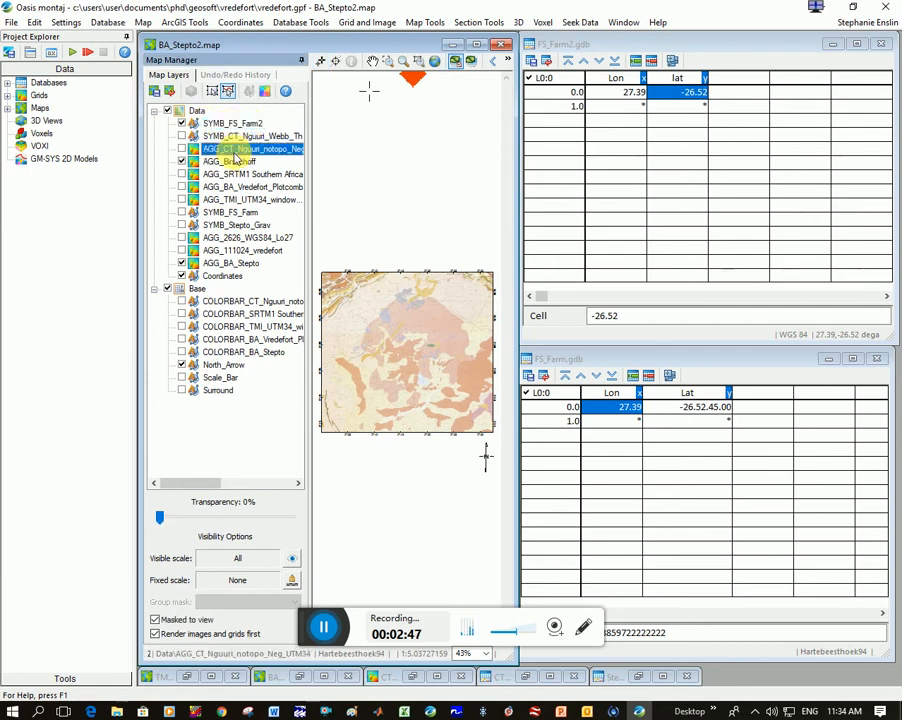
pyautogui.click(232, 214)
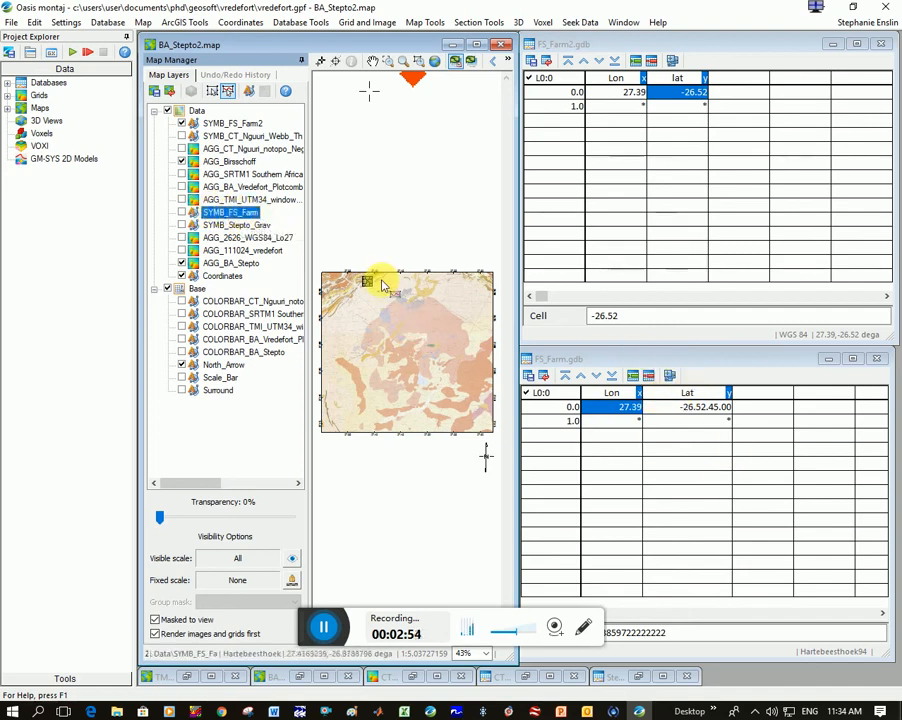
pyautogui.click(222, 123)
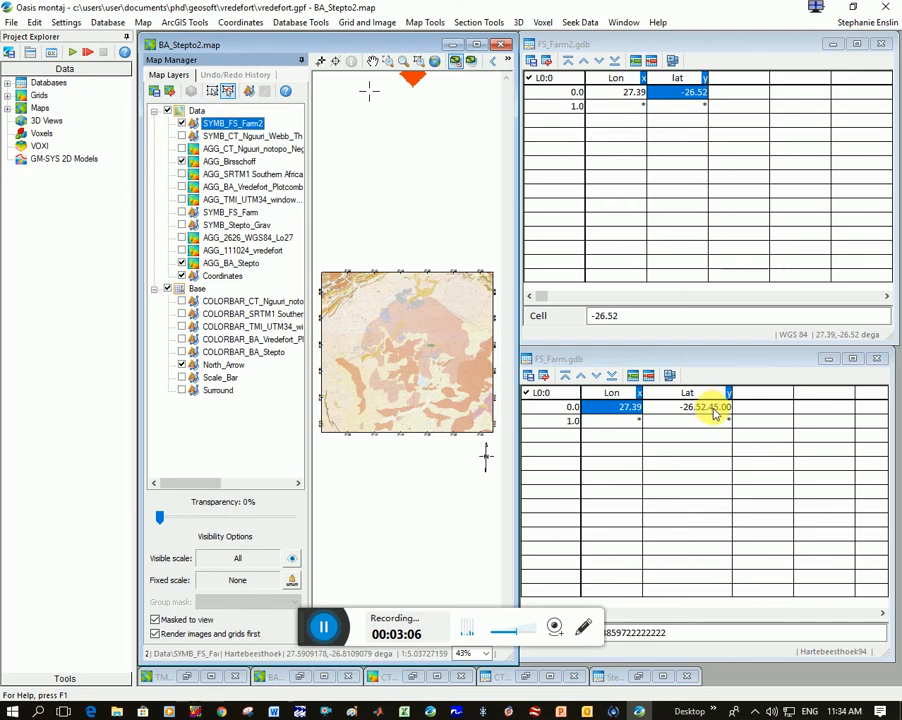
# - Change the lat value in the first row of FS_Farm2.gdb to -26.52.45
pyautogui.click(686, 93)
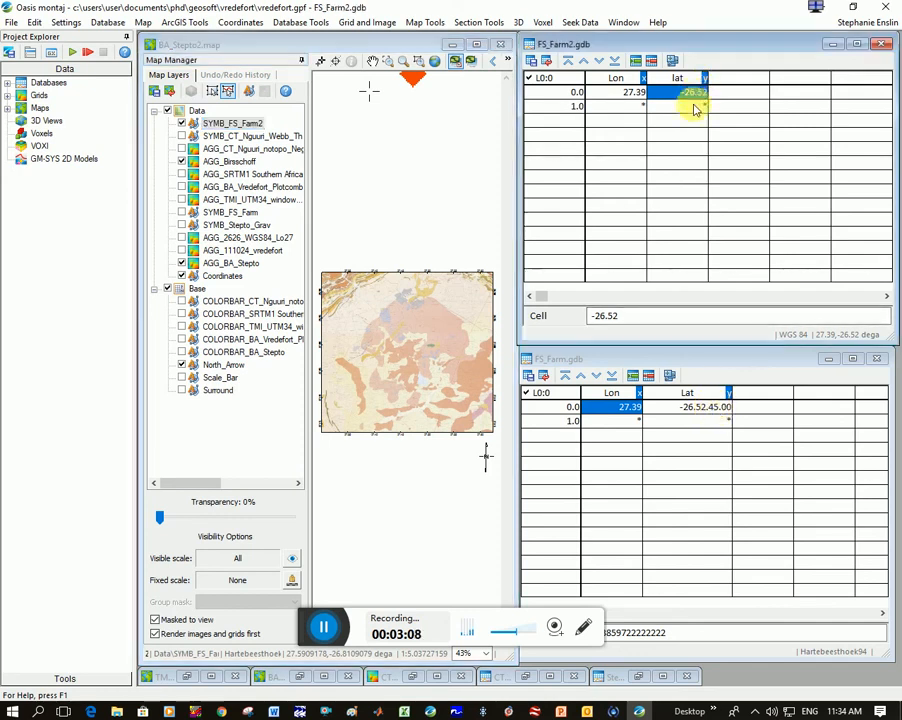
pyautogui.click(636, 320)
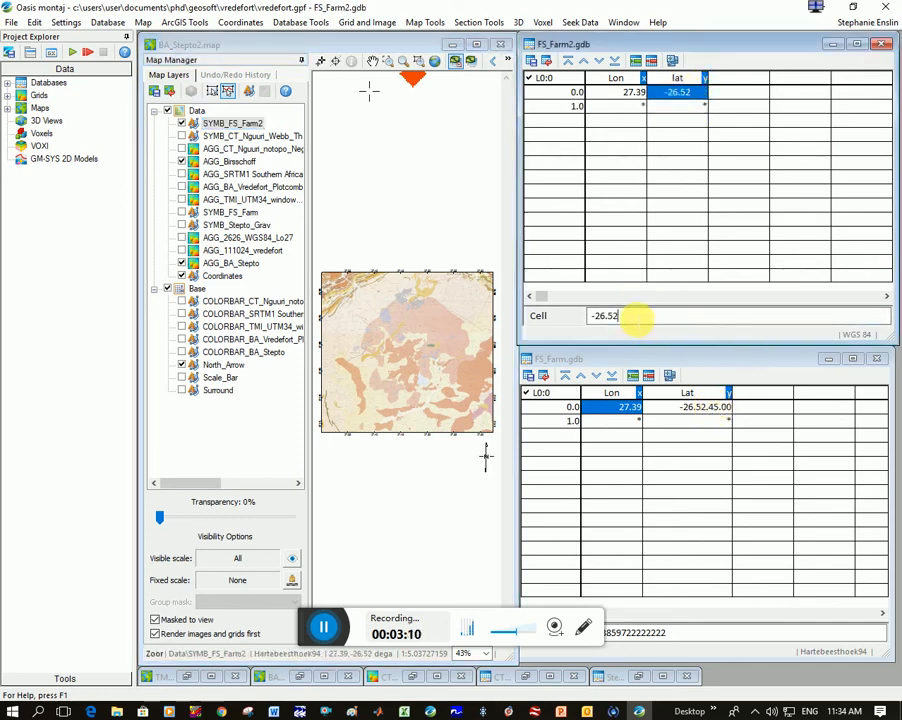
pyautogui.write('.45')
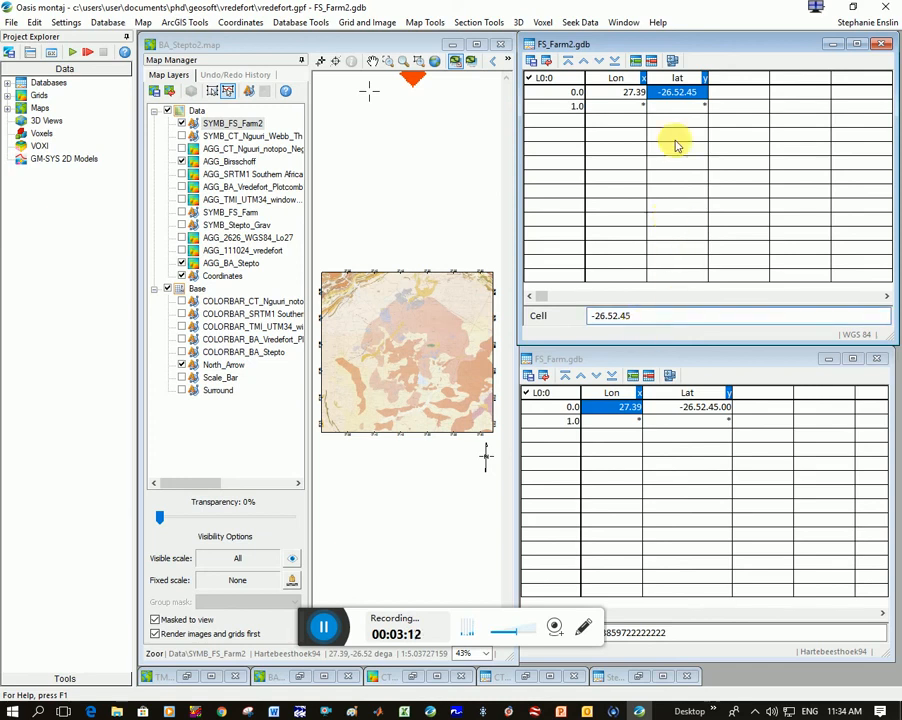
pyautogui.click(677, 104)
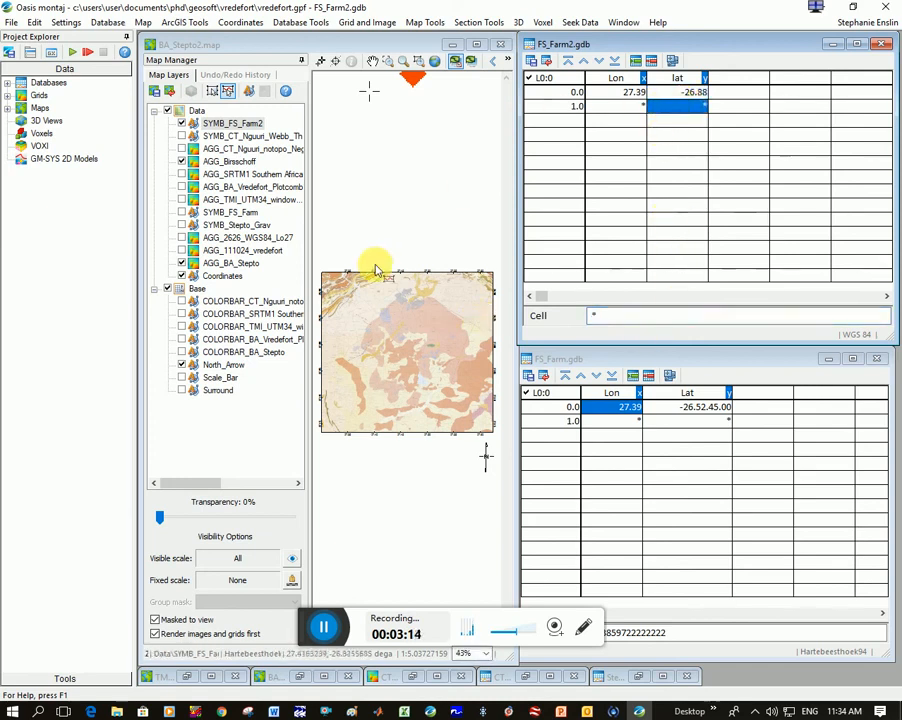
# - Replot the FS_Farm2 location symbol from the edited coordinates, keeping the Lon mask channel and the black circle settings
pyautogui.click(422, 24)
pyautogui.moveTo(566, 225)
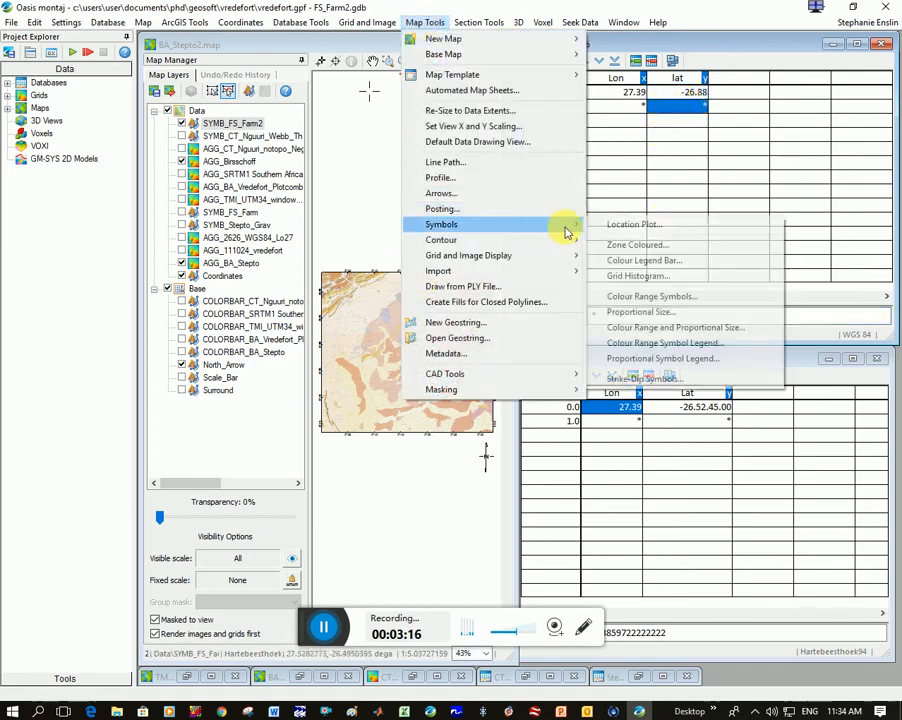
pyautogui.click(636, 226)
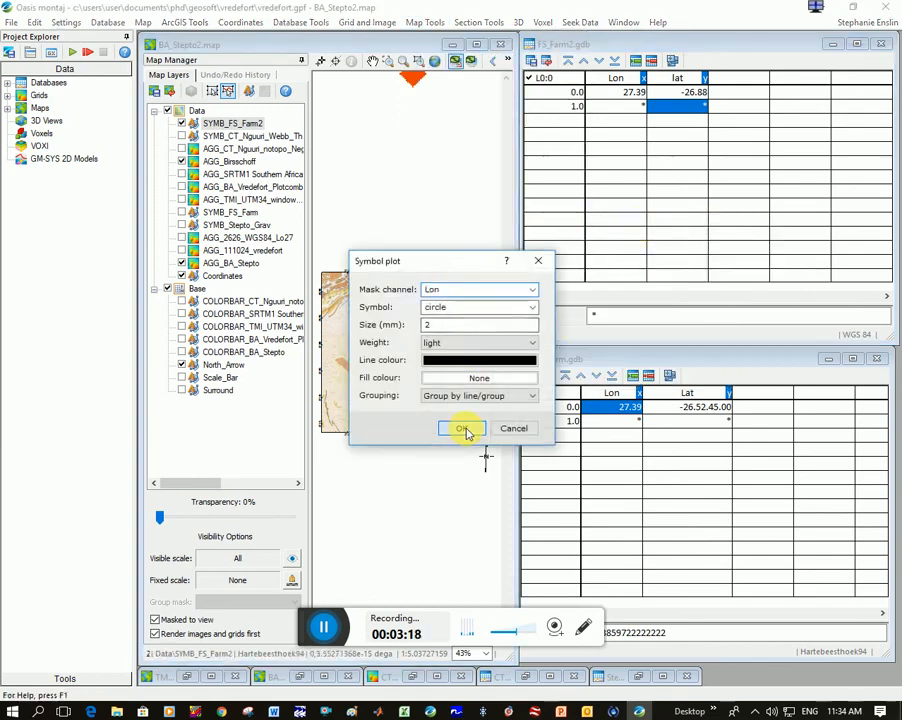
pyautogui.click(461, 429)
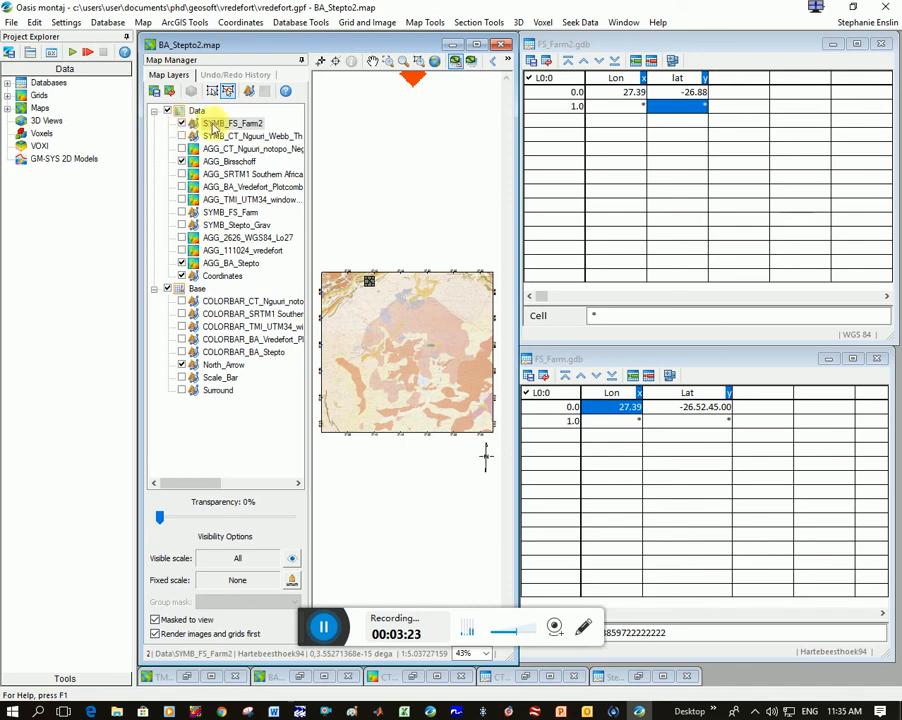
# - Inspect the plotted farm symbol up close on the map, hiding and reshowing the SYMB_FS_Farm2 layer to identify it
pyautogui.click(387, 61)
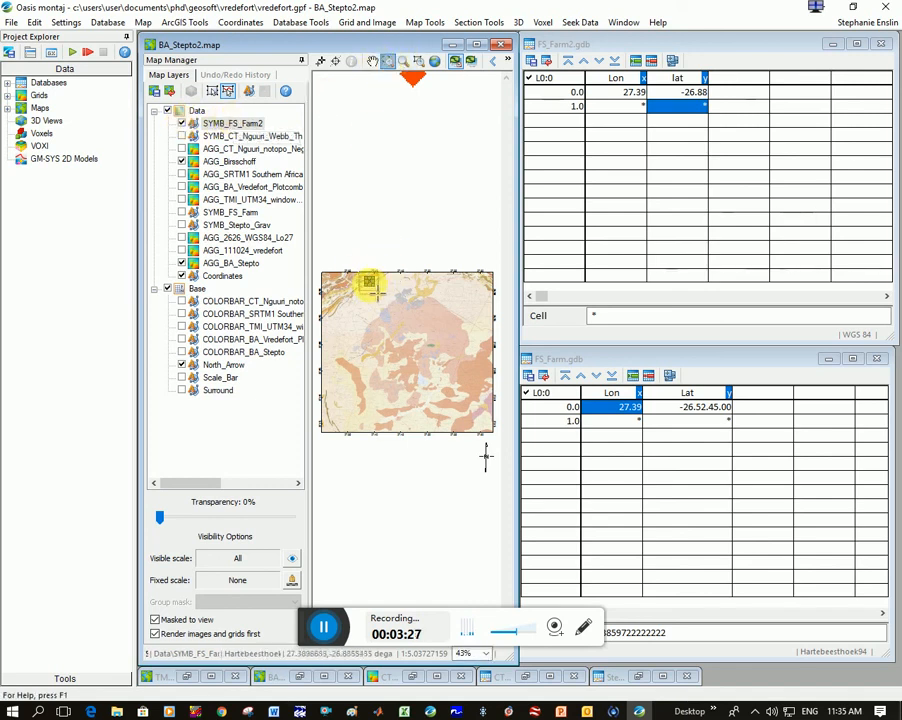
pyautogui.click(369, 285)
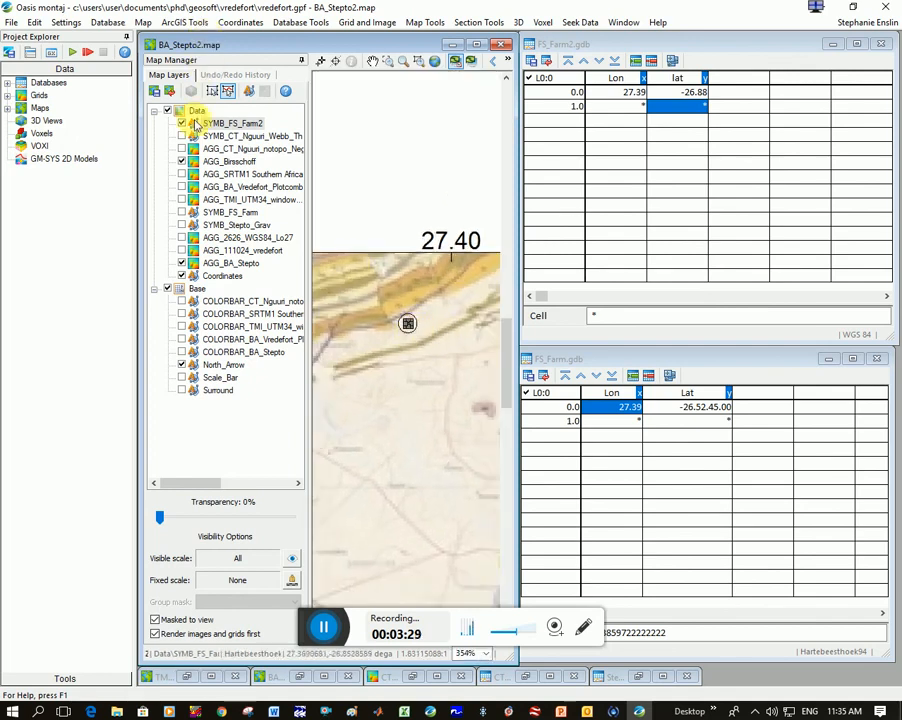
pyautogui.click(181, 123)
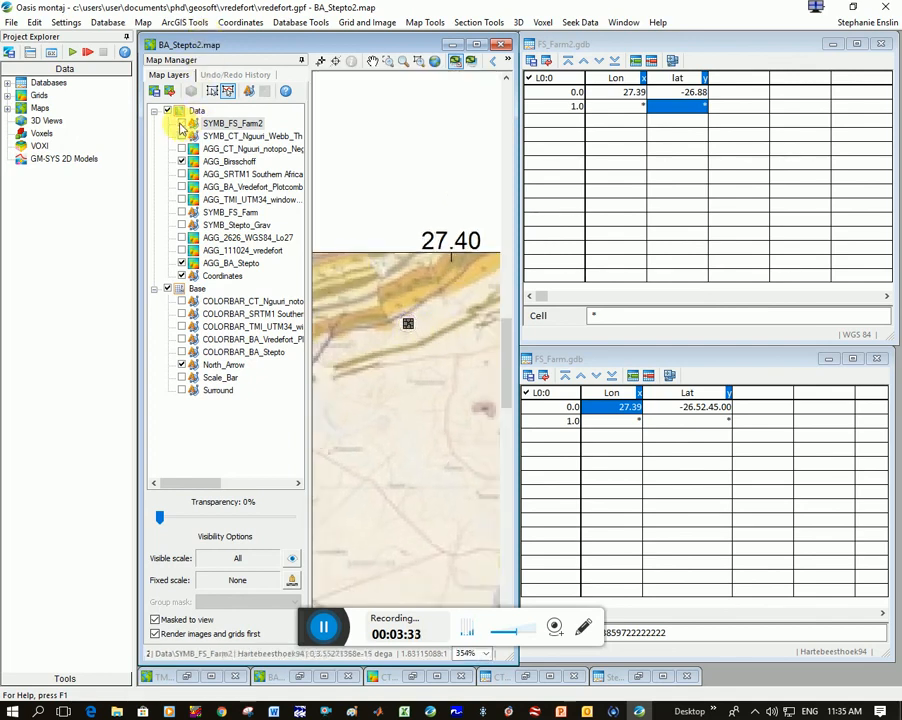
pyautogui.click(181, 124)
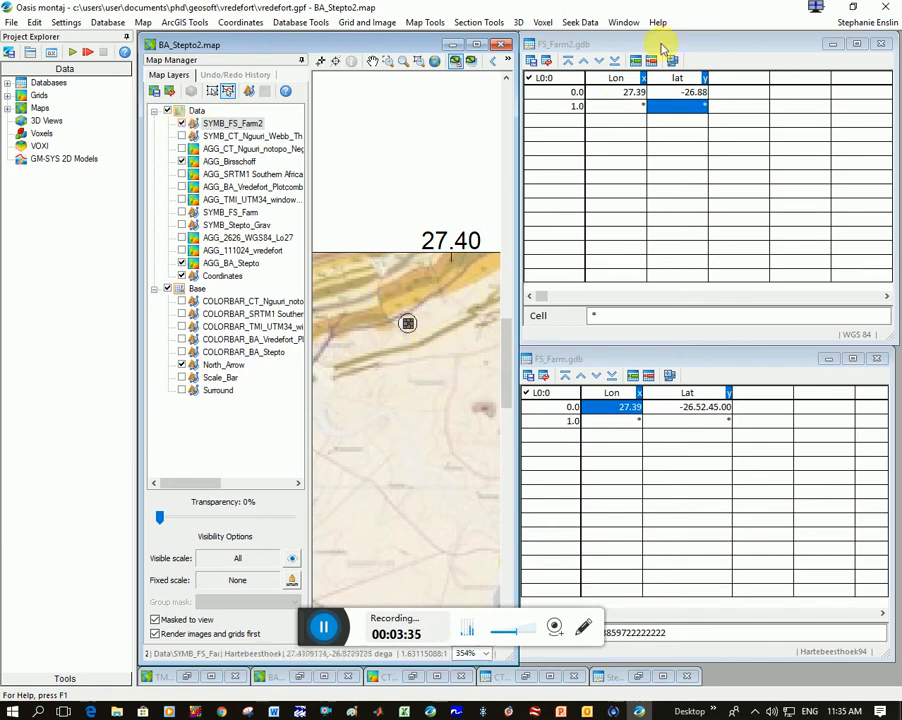